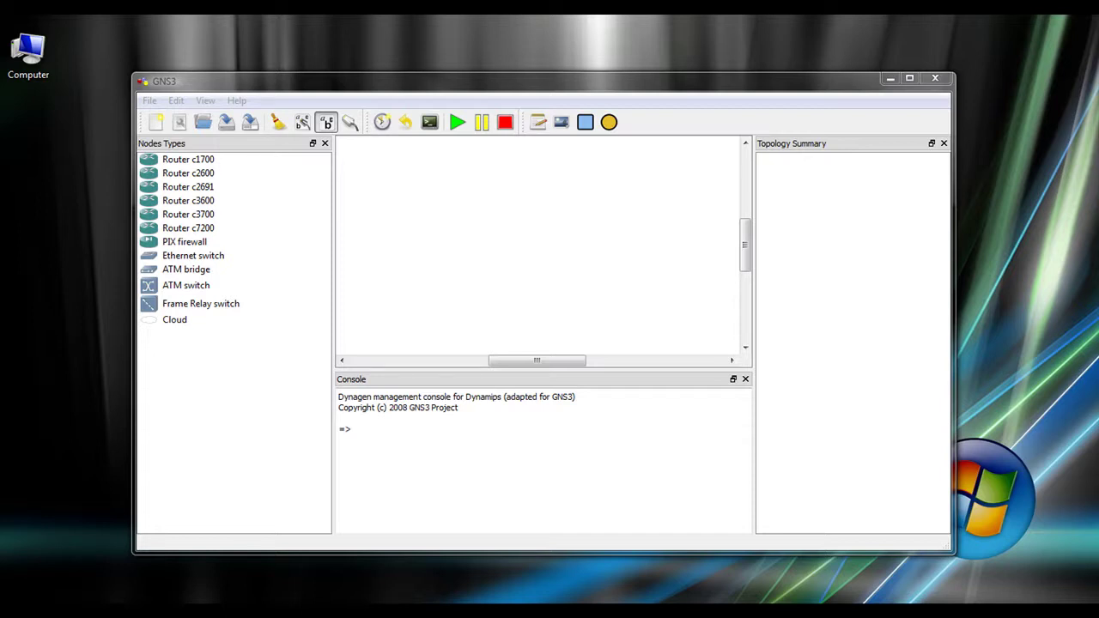
In IOS images and hypervisors, select the c2600-adventerprisek9-mz.124-15.T10.bin image from C:\tftp.
{"action": "left_click", "coordinate": [383, 85]}
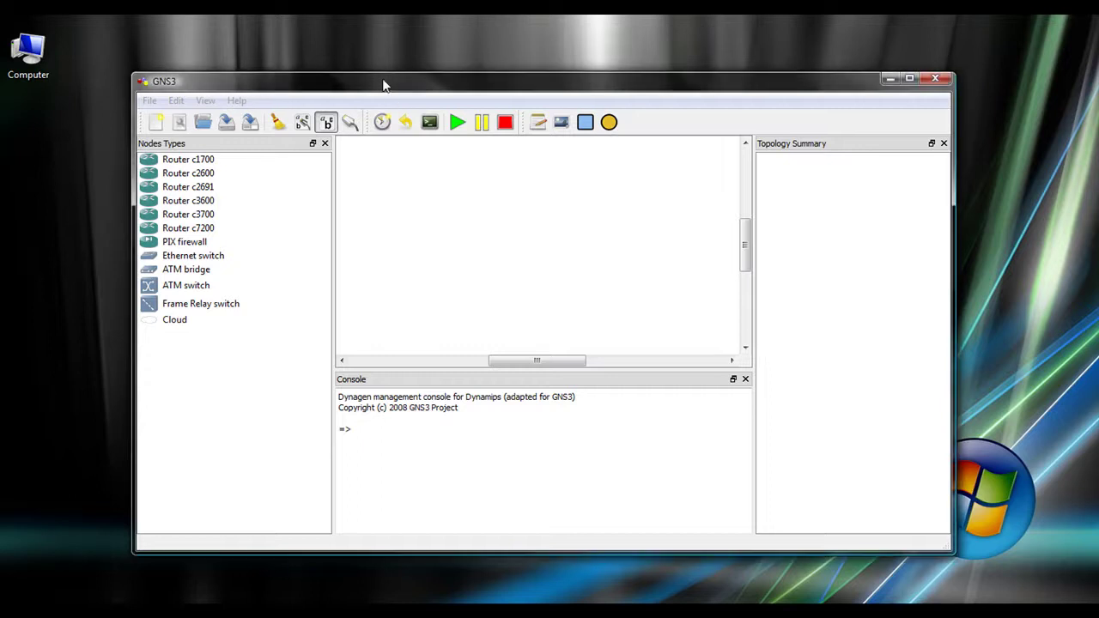
{"action": "left_click", "coordinate": [176, 101]}
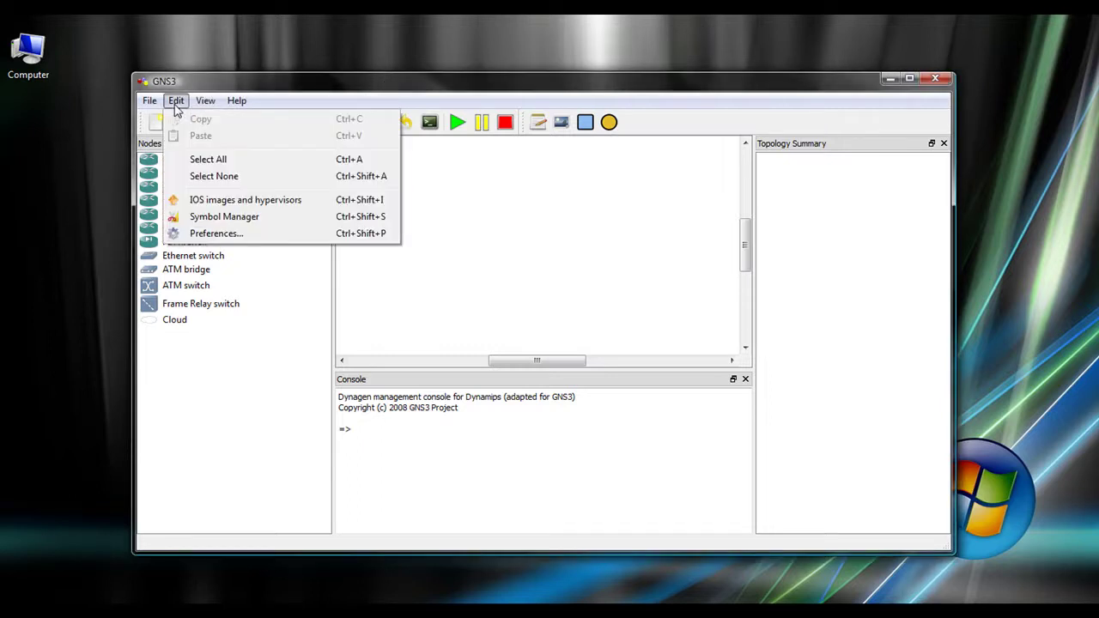
{"action": "left_click", "coordinate": [245, 201]}
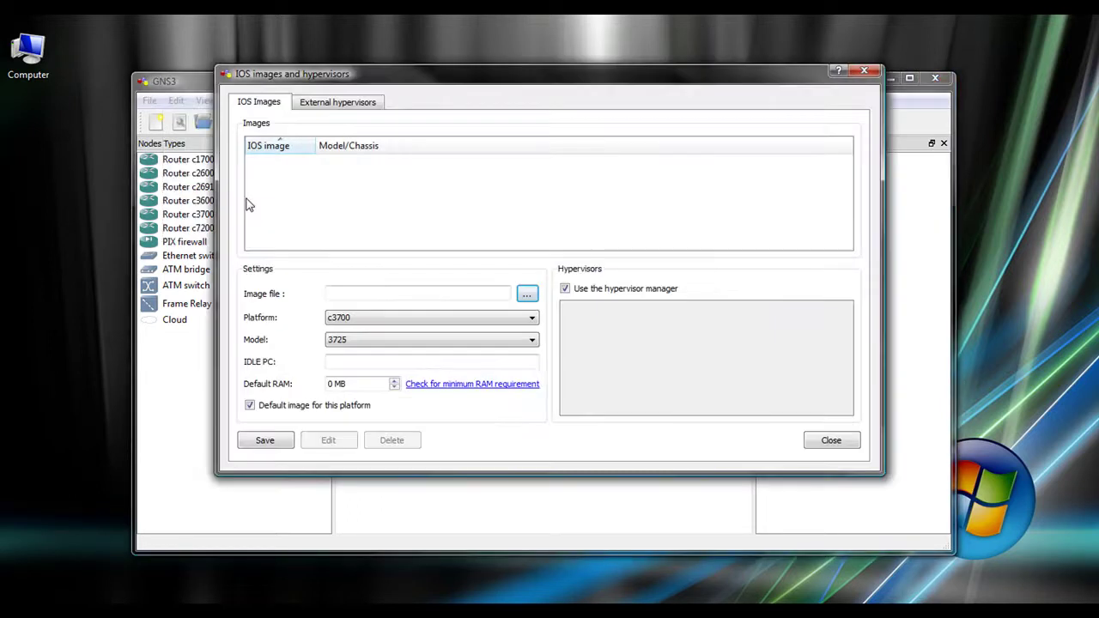
{"action": "left_click", "coordinate": [527, 294]}
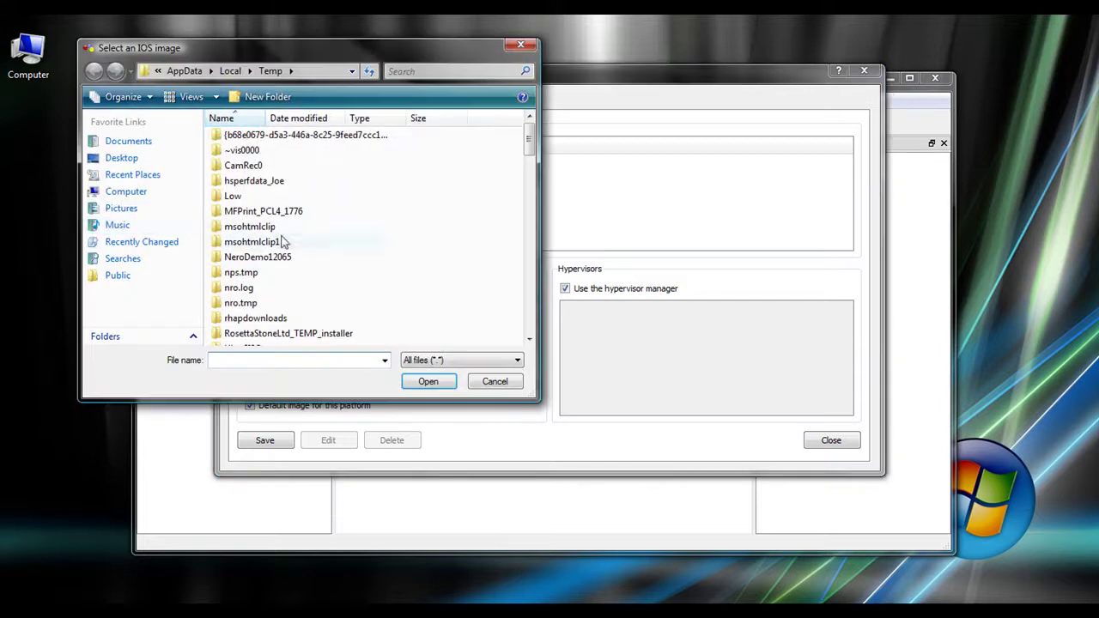
{"action": "left_click", "coordinate": [142, 193]}
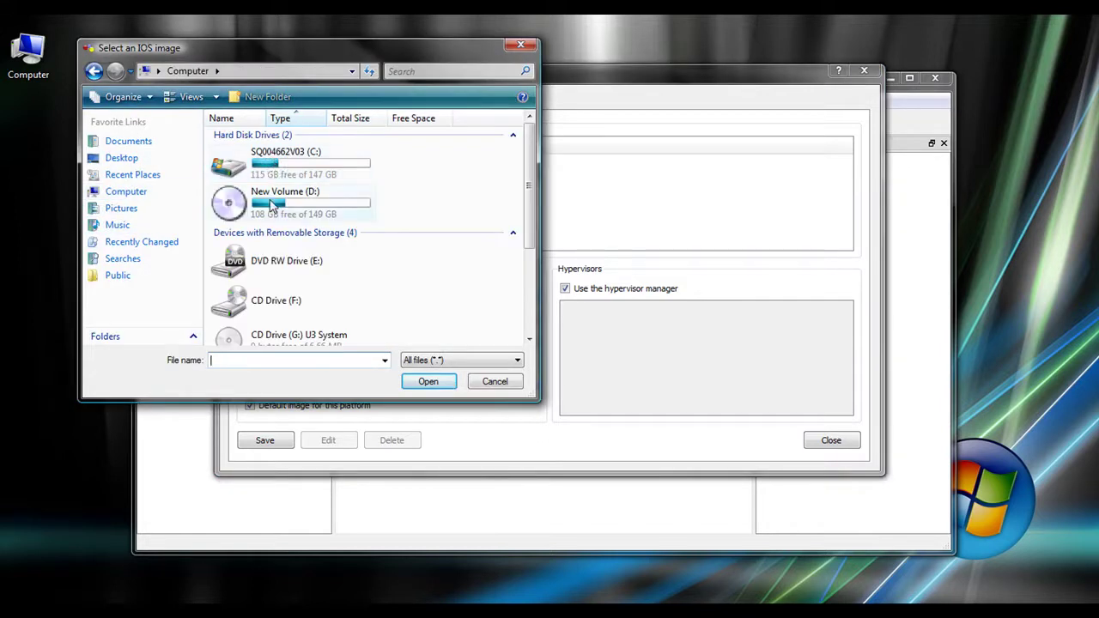
{"action": "double_click", "coordinate": [296, 167]}
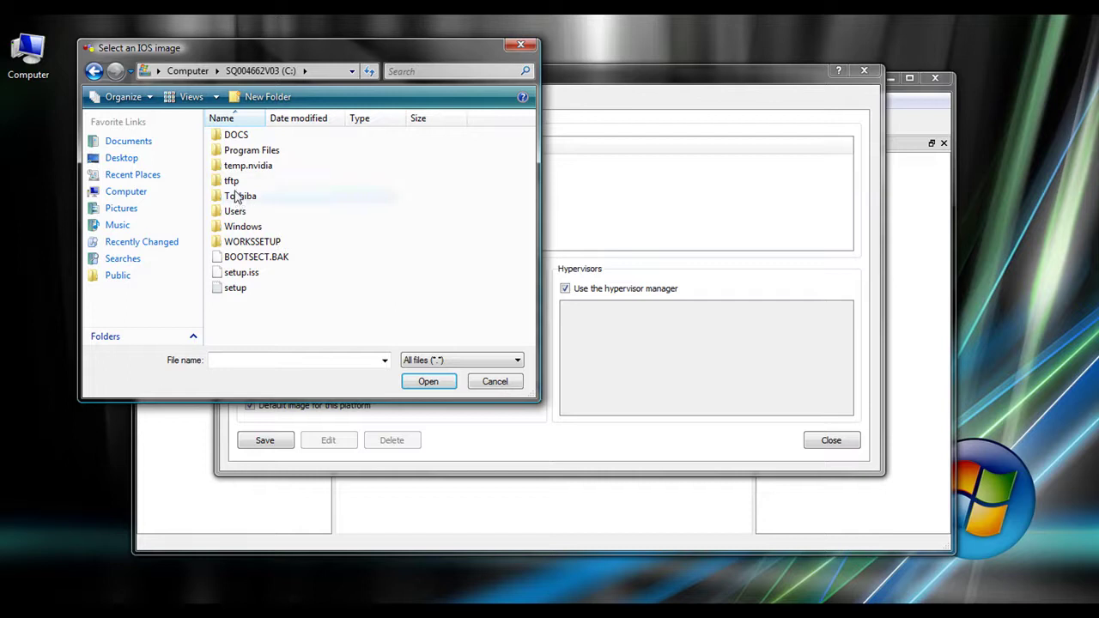
{"action": "double_click", "coordinate": [232, 182]}
{"action": "left_click", "coordinate": [529, 339]}
{"action": "scroll", "coordinate": [529, 339], "scroll_direction": "down", "scroll_amount": 3}
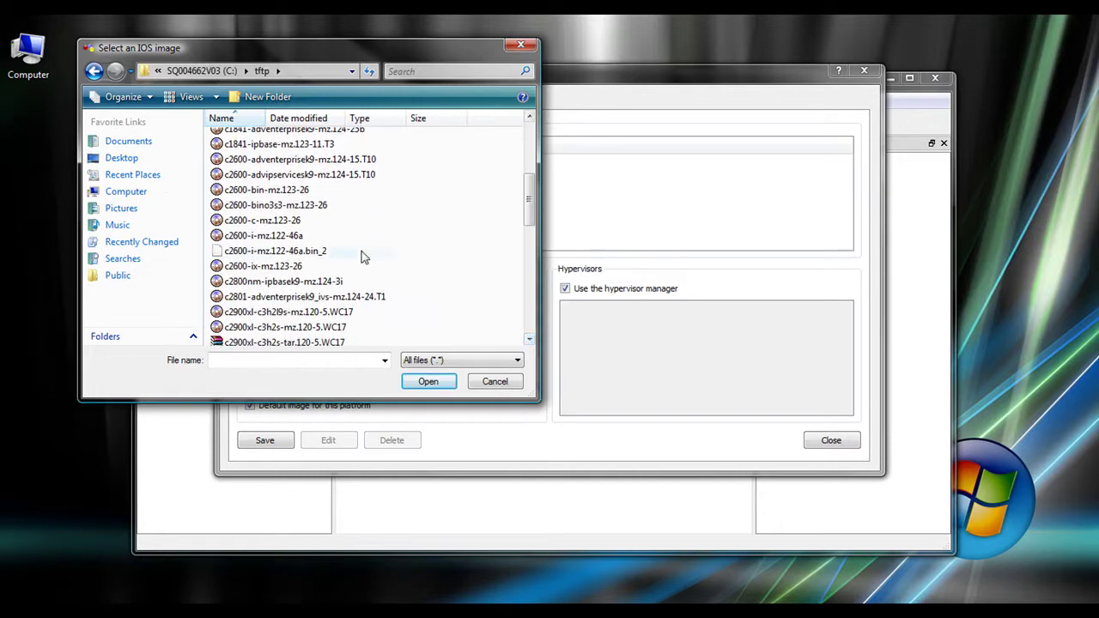
{"action": "left_click", "coordinate": [342, 159]}
{"action": "left_click", "coordinate": [424, 383]}
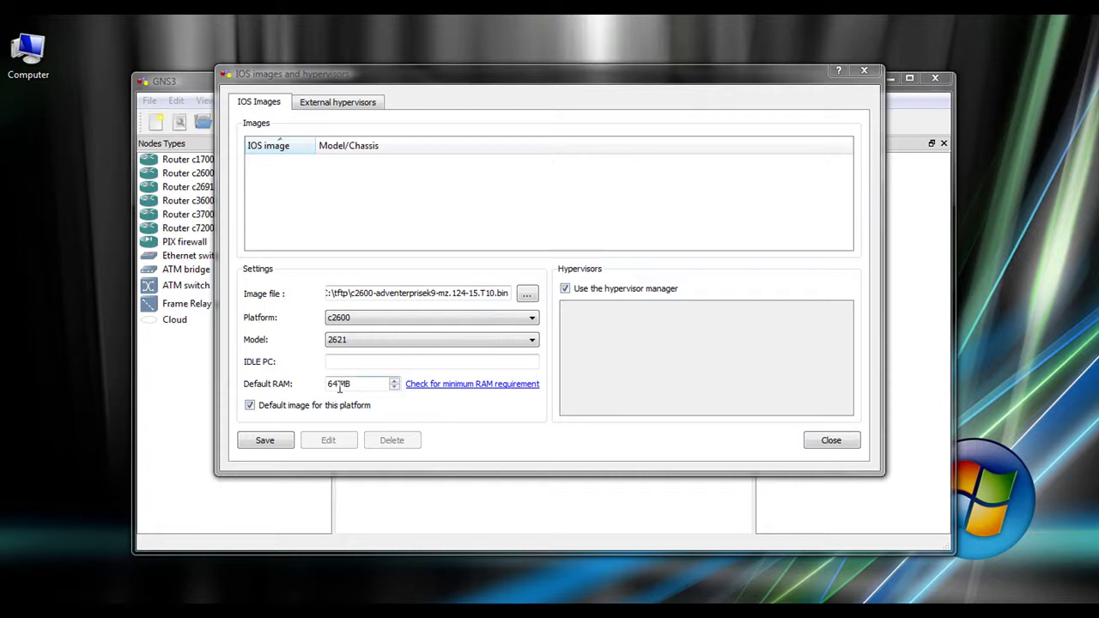
Change the image's default RAM from 64 to 256 MB and save it.
{"action": "left_click_drag", "start_coordinate": [337, 385], "coordinate": [311, 388]}
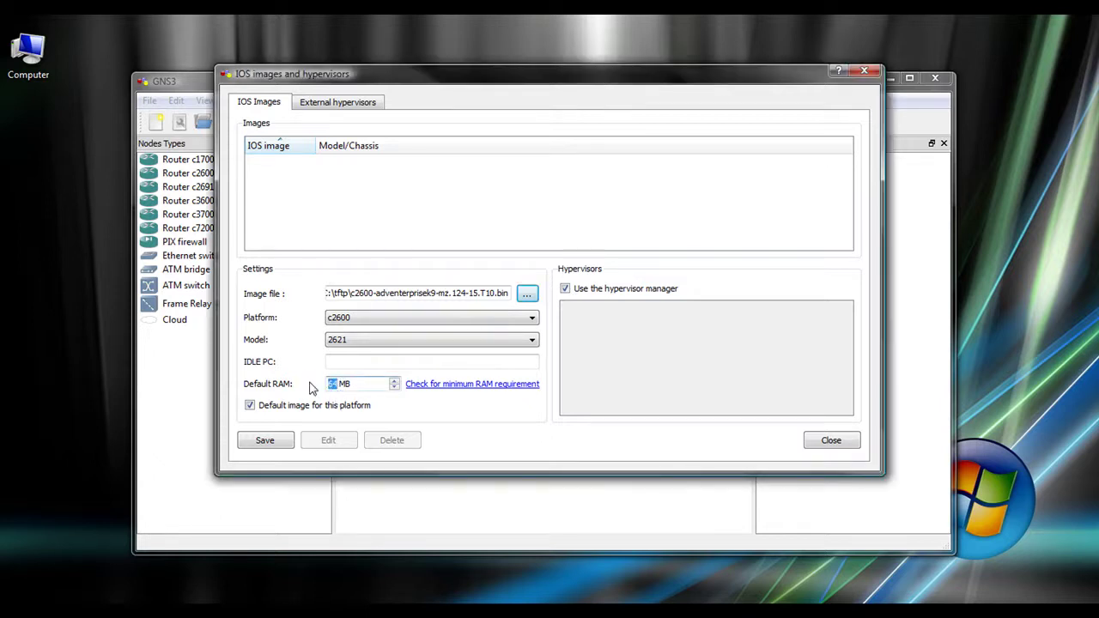
{"action": "type", "text": "256"}
{"action": "left_click", "coordinate": [279, 440]}
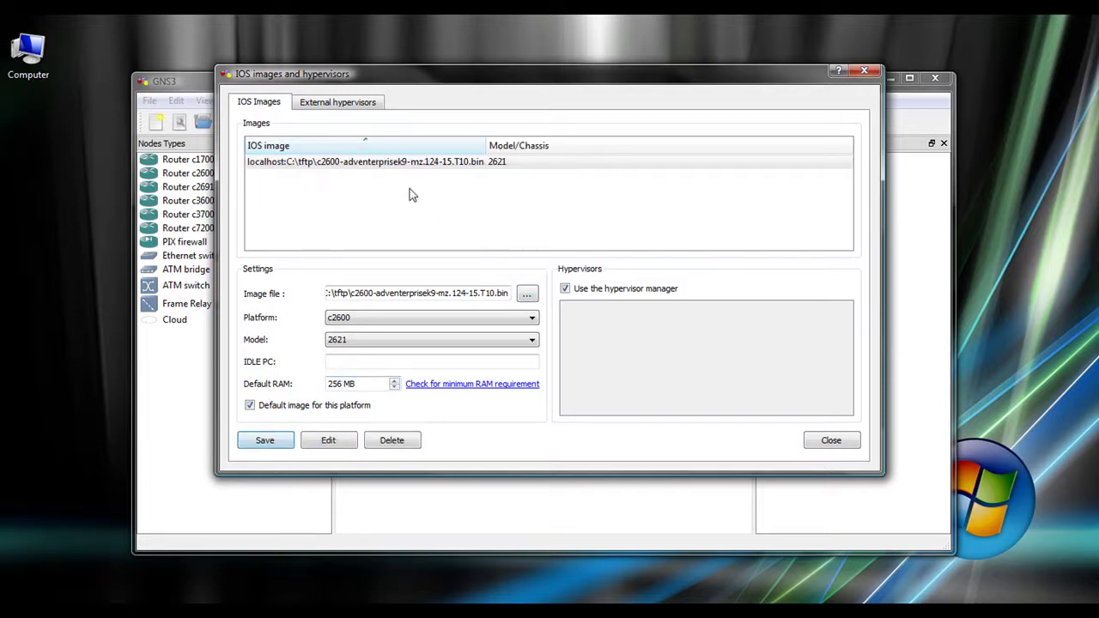
Place a c2600 router R0 on the canvas with a cloud C0 below it.
{"action": "left_click", "coordinate": [829, 441]}
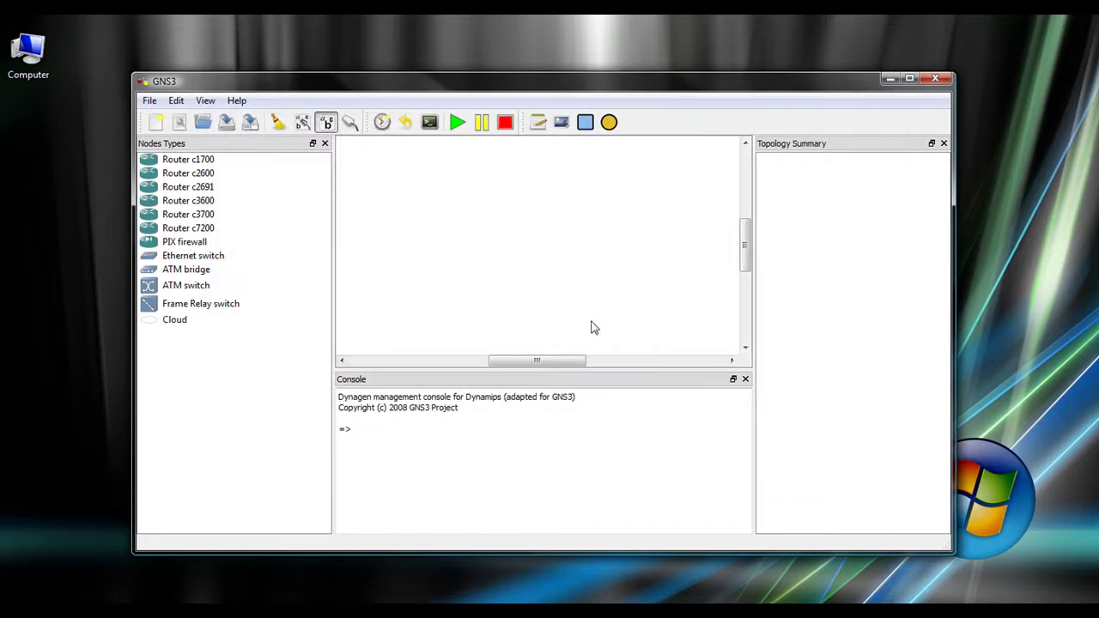
{"action": "left_click_drag", "start_coordinate": [181, 176], "coordinate": [515, 189]}
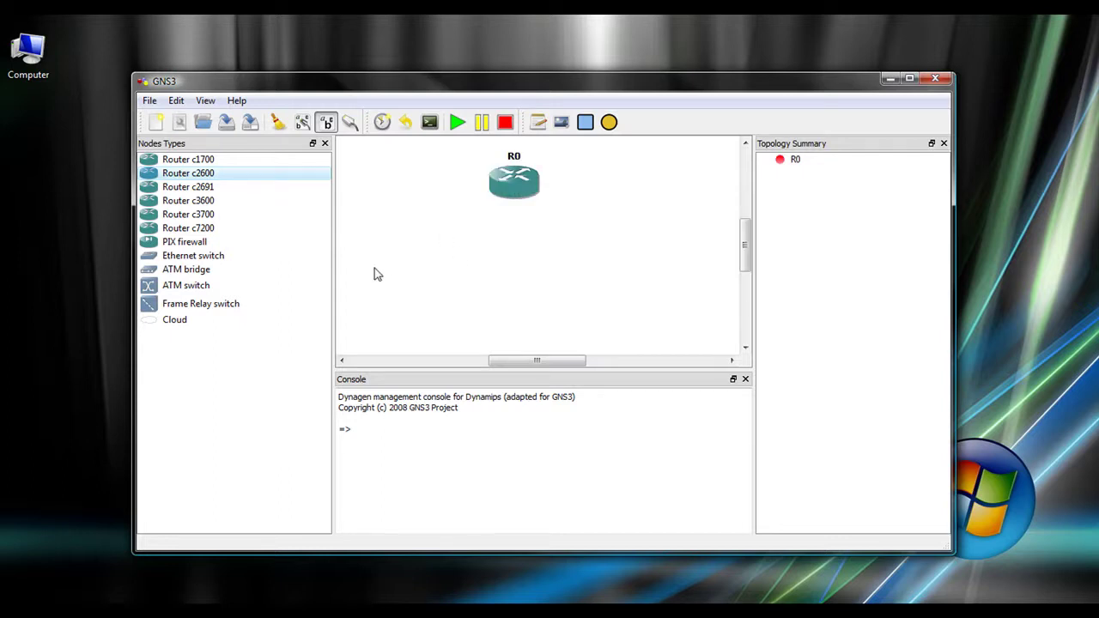
{"action": "mouse_move", "coordinate": [374, 268]}
{"action": "left_mouse_down"}
{"action": "mouse_move", "coordinate": [319, 274]}
{"action": "mouse_move", "coordinate": [255, 252]}
{"action": "mouse_move", "coordinate": [384, 287]}
{"action": "left_mouse_up"}
{"action": "mouse_move", "coordinate": [518, 194]}
{"action": "left_click_drag", "start_coordinate": [177, 322], "coordinate": [518, 280]}
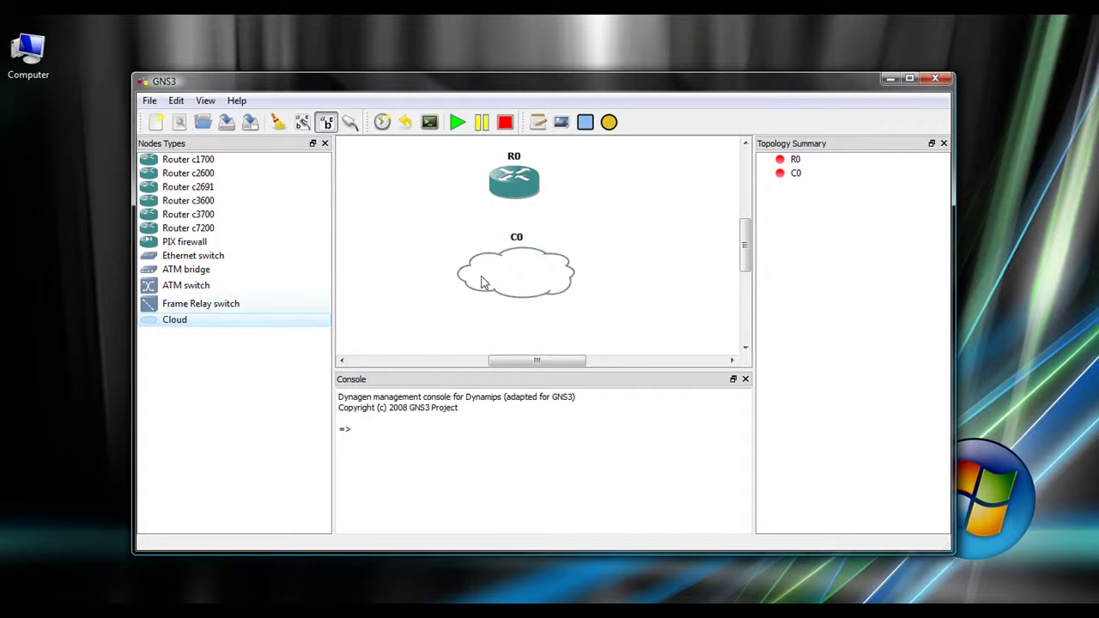
Add the Realtek Local Area Connection adapter to C0's NIO Ethernet interfaces and apply.
{"action": "double_click", "coordinate": [521, 287]}
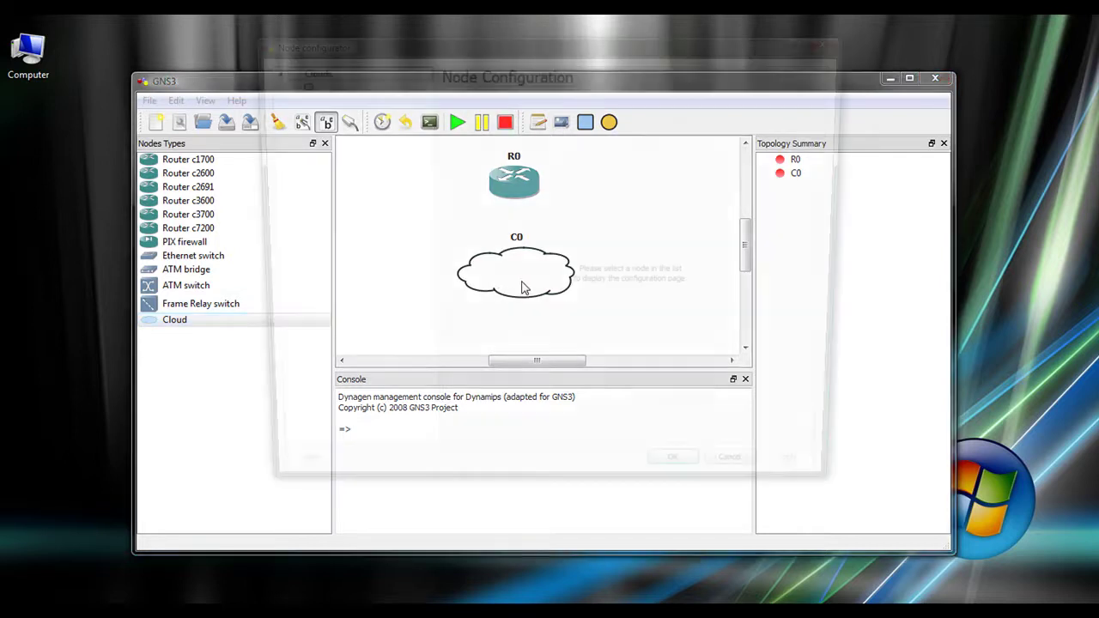
{"action": "left_click", "coordinate": [306, 83]}
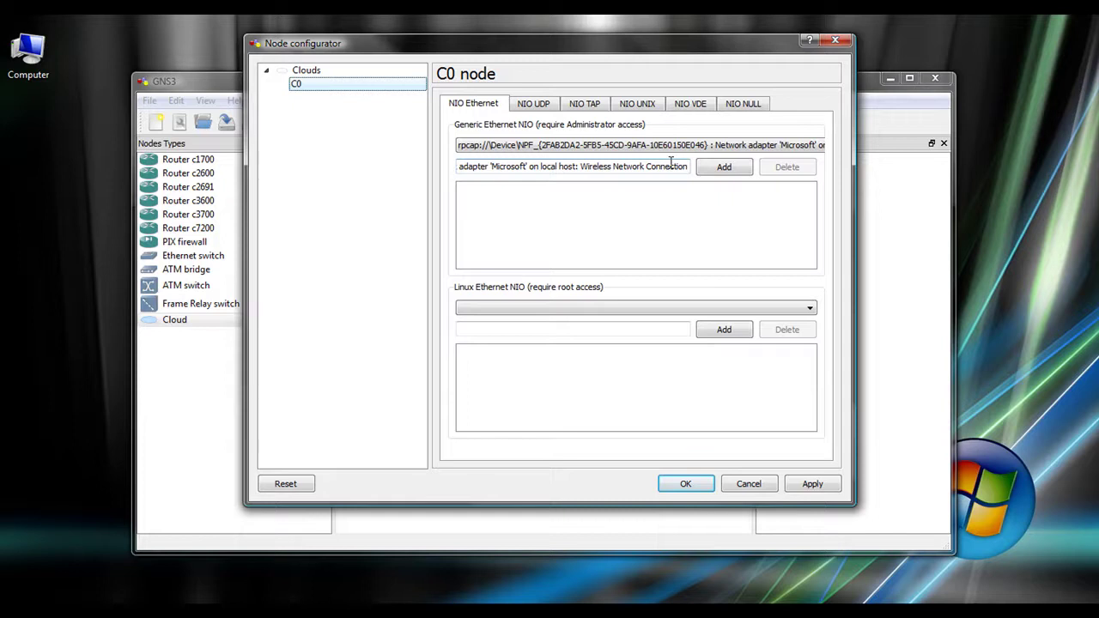
{"action": "left_click", "coordinate": [704, 148]}
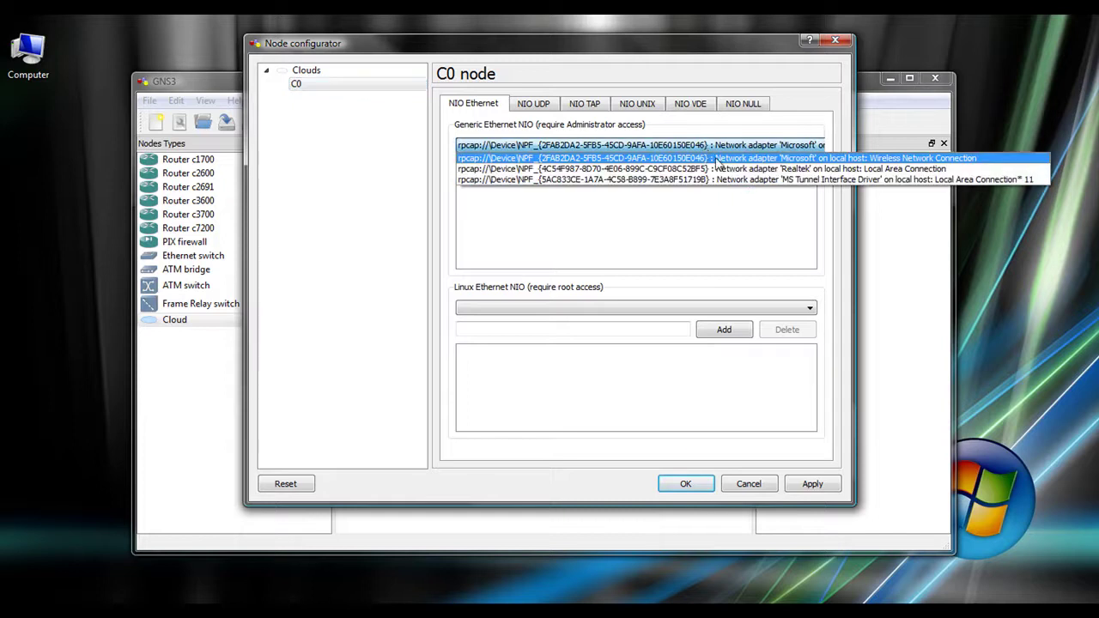
{"action": "left_click", "coordinate": [724, 171]}
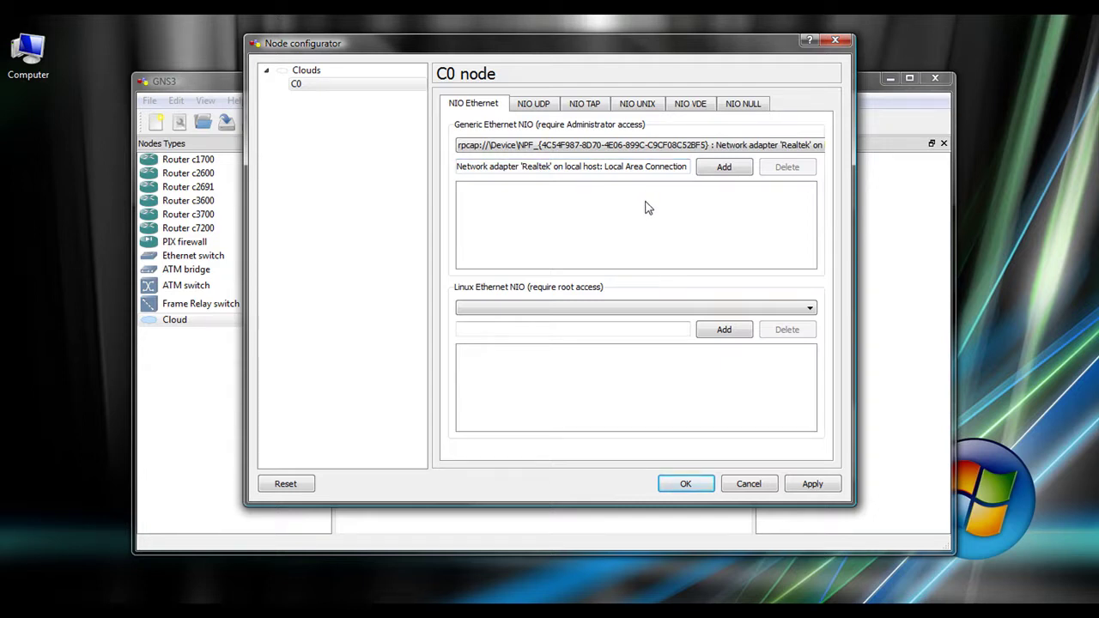
{"action": "left_click", "coordinate": [739, 168]}
{"action": "left_click", "coordinate": [688, 481]}
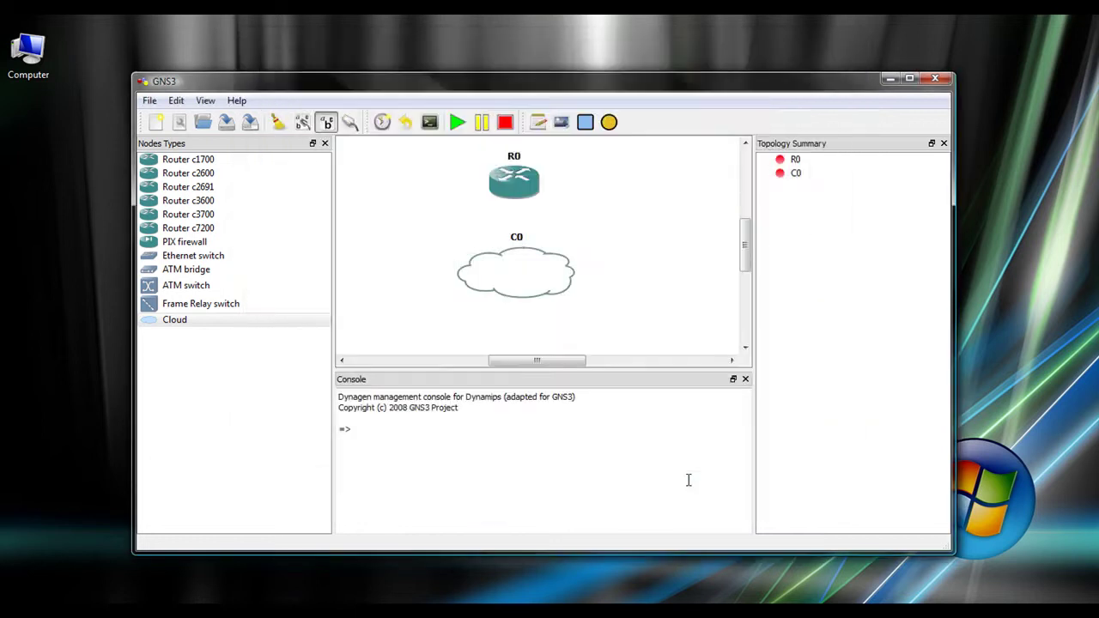
Link R0 to C0's nio_gen_eth Realtek interface with FastEthernet, then start R0.
{"action": "left_click", "coordinate": [351, 123]}
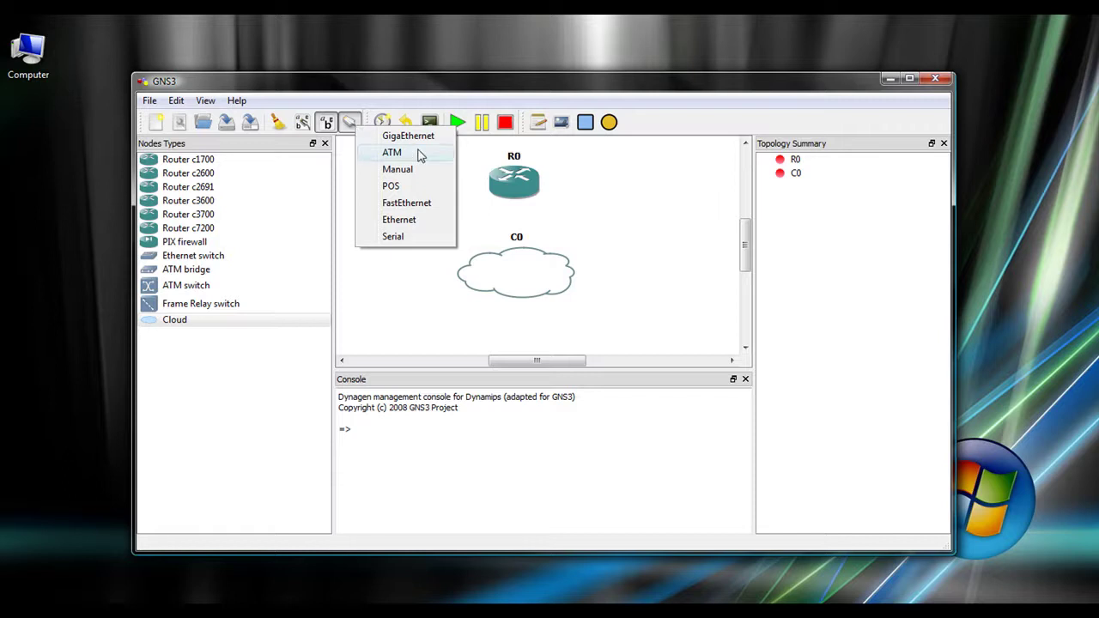
{"action": "left_click", "coordinate": [430, 204]}
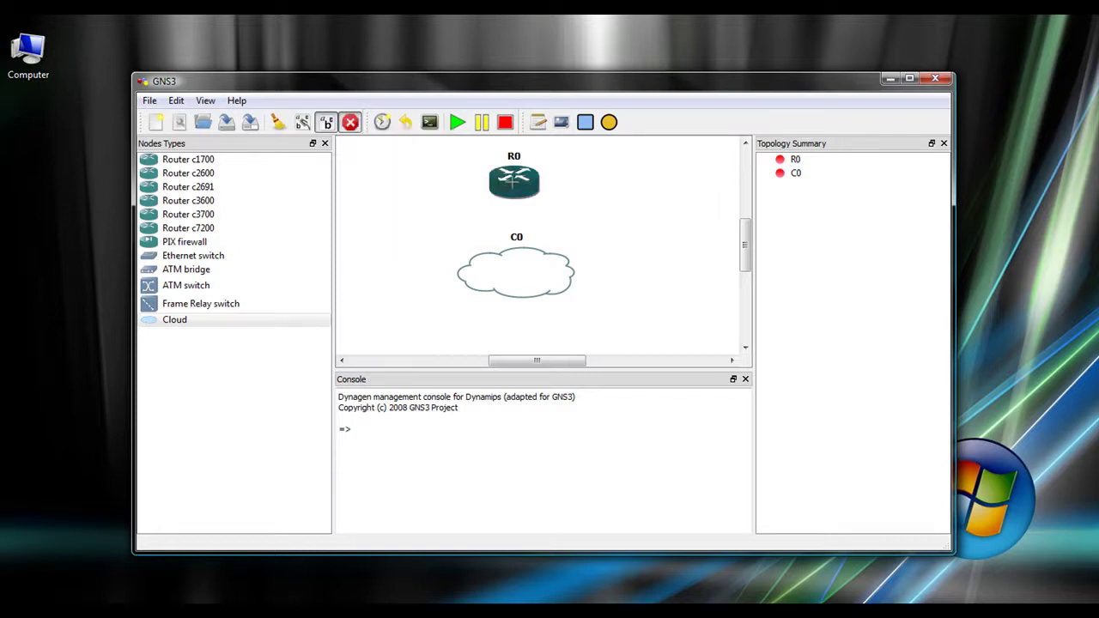
{"action": "left_click", "coordinate": [513, 178]}
{"action": "left_click", "coordinate": [524, 269]}
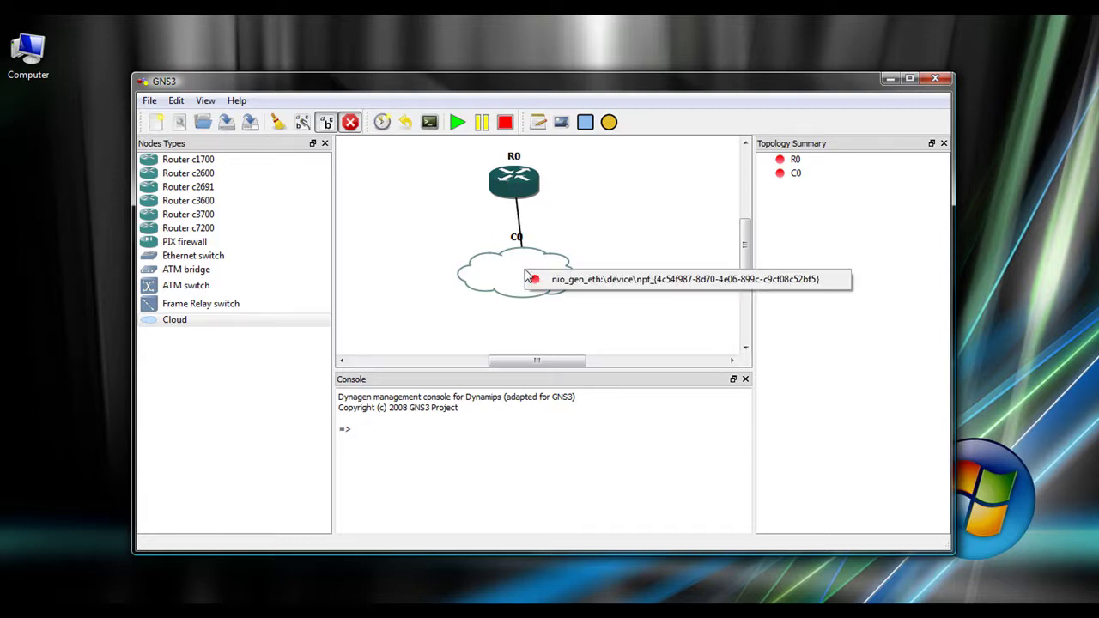
{"action": "left_click", "coordinate": [626, 280]}
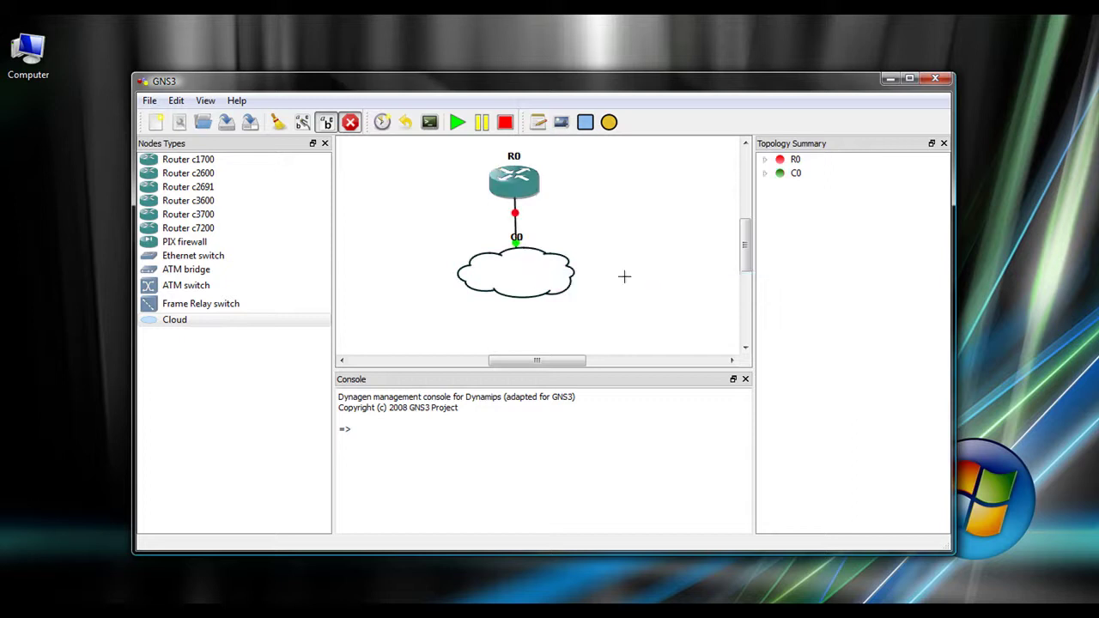
{"action": "left_click", "coordinate": [458, 125]}
Open R0's console, center the window, and answer 'no' to the initial configuration dialog.
{"action": "left_click", "coordinate": [429, 122]}
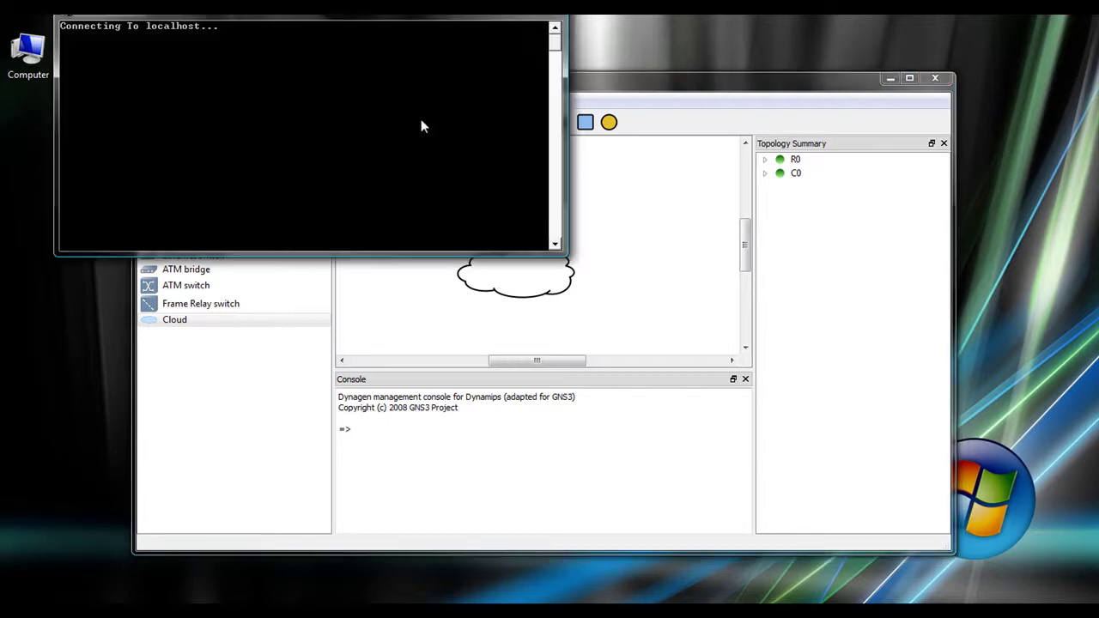
{"action": "left_click_drag", "start_coordinate": [394, 15], "coordinate": [606, 200]}
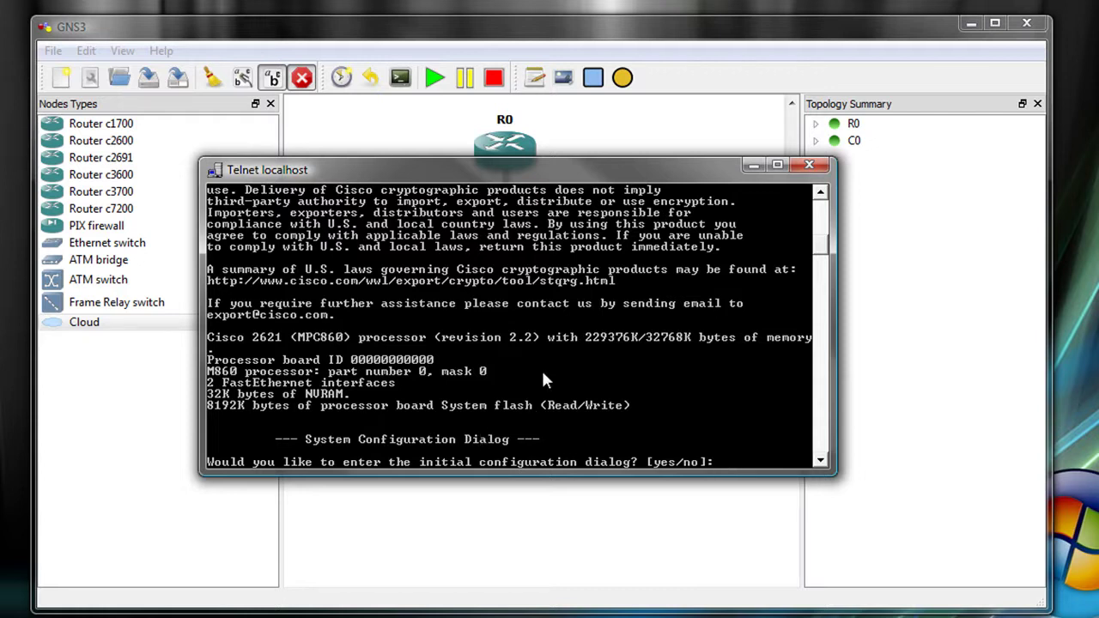
{"action": "type", "text": "no"}
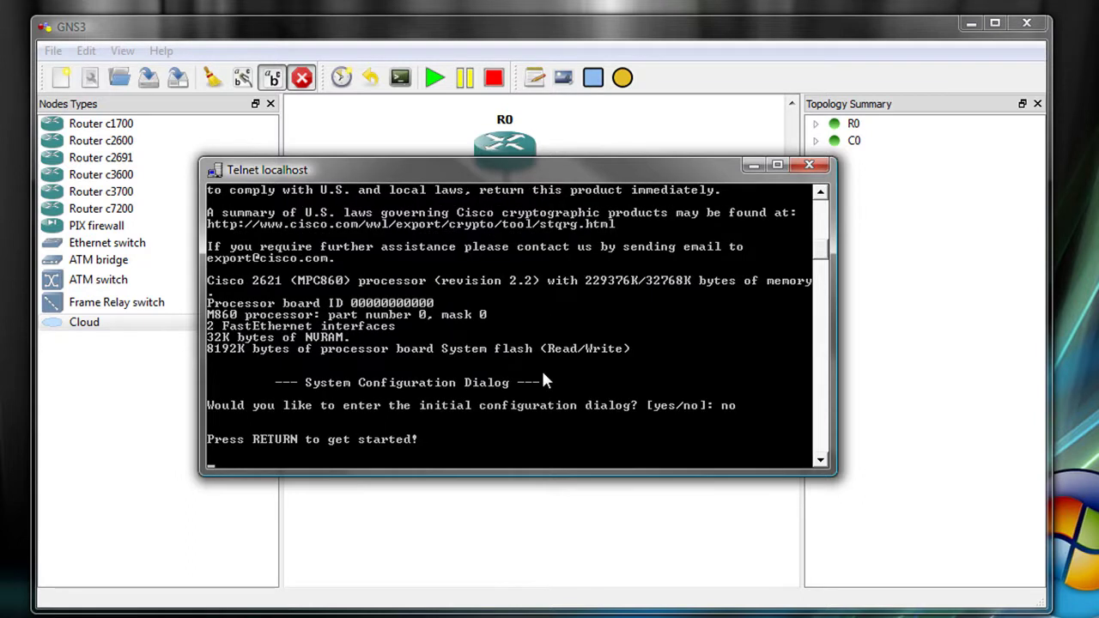
Enter privileged and global configuration mode and set the hostname to FakeROUTER.
{"action": "key", "text": "Return"}
{"action": "key", "text": "Return"}
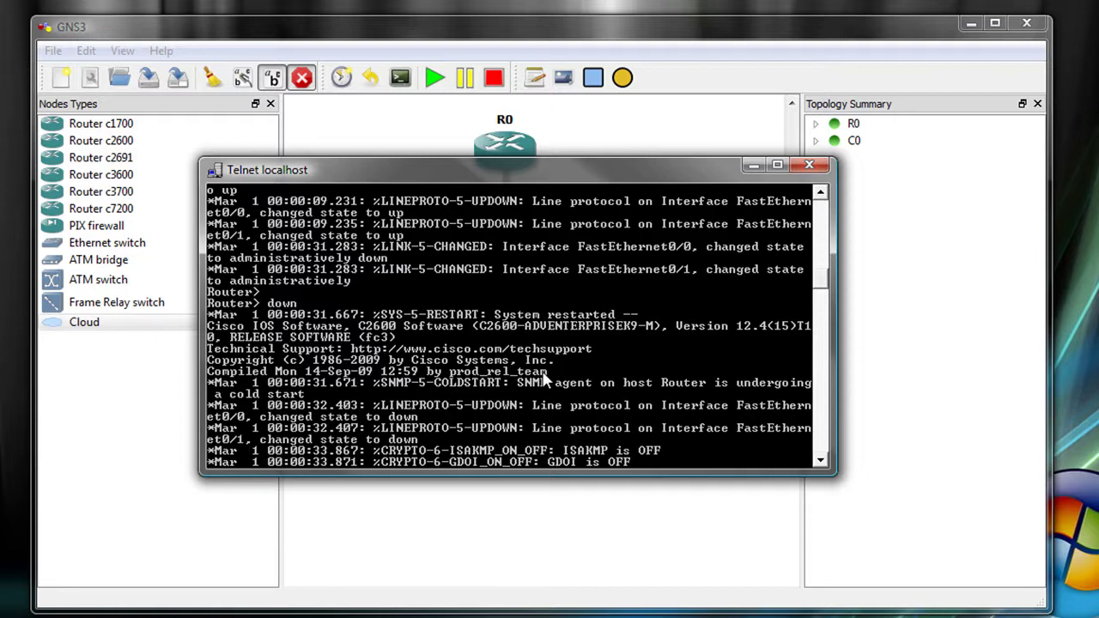
{"action": "key", "text": "Return"}
{"action": "key", "text": "Return"}
{"action": "key", "text": "Return"}
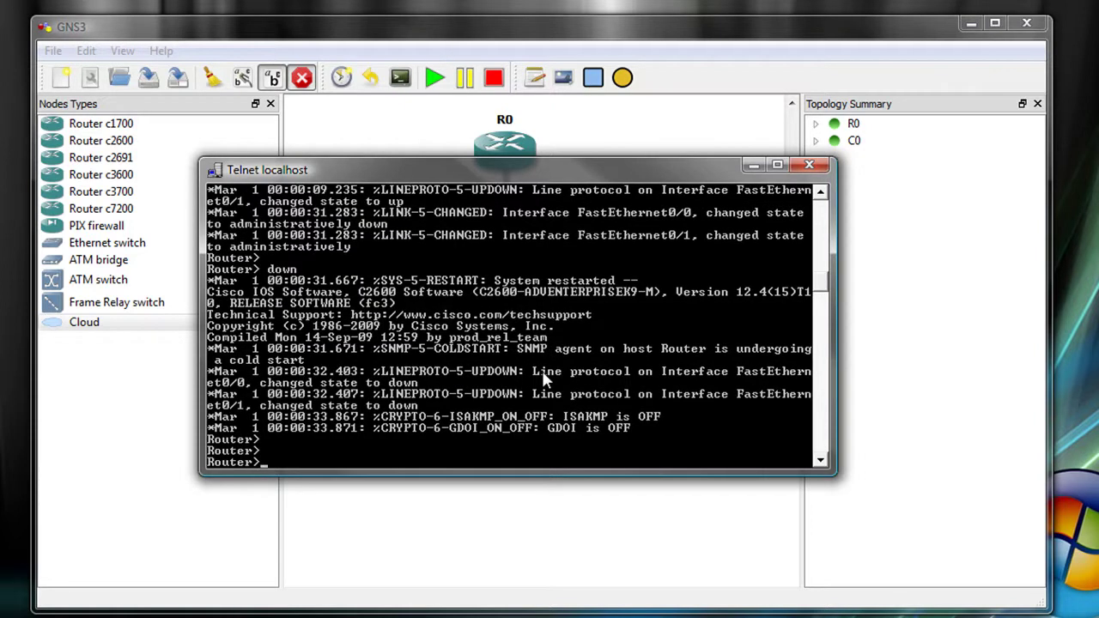
{"action": "type", "text": "en"}
{"action": "key", "text": "Return"}
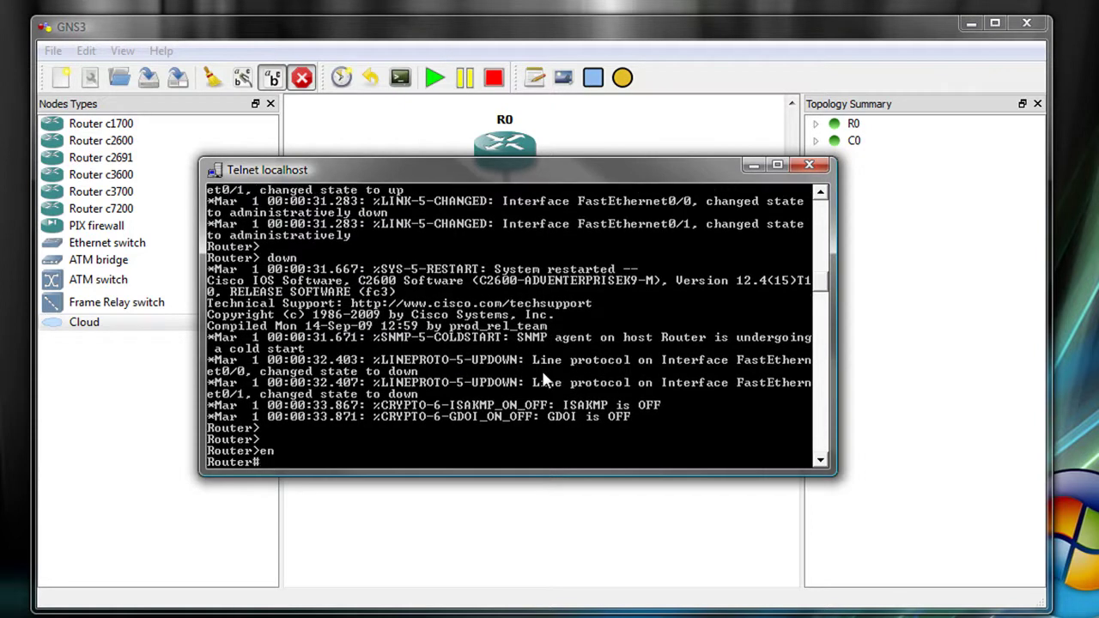
{"action": "type", "text": "conf t"}
{"action": "key", "text": "Return"}
{"action": "type", "text": "hostn"}
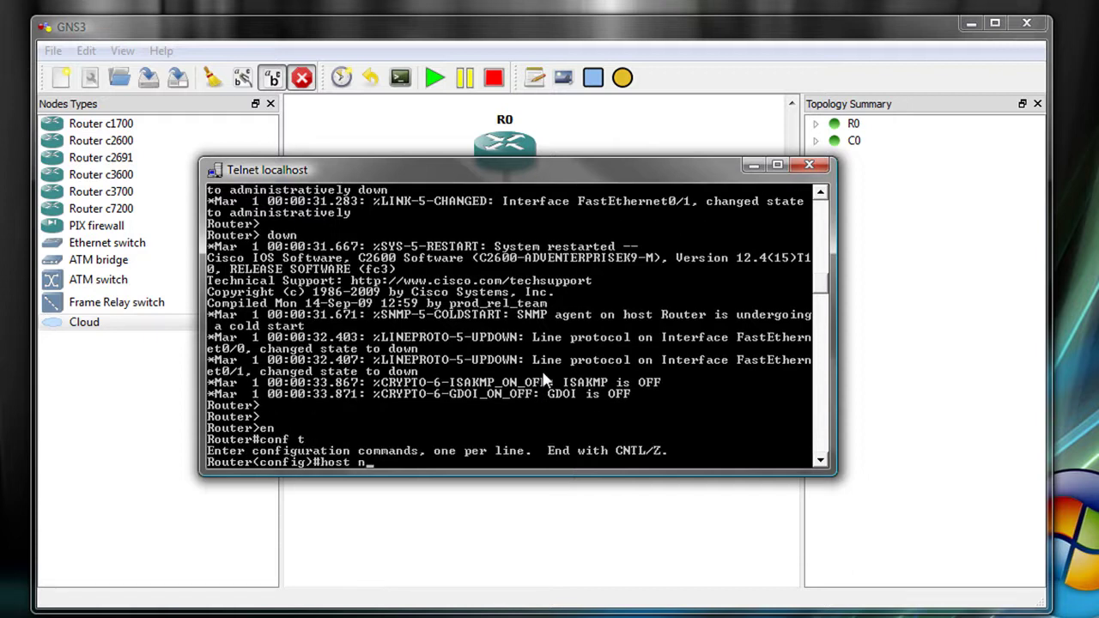
{"action": "type", "text": "ame Fake"}
{"action": "type", "text": "ROUTER"}
{"action": "key", "text": "Return"}
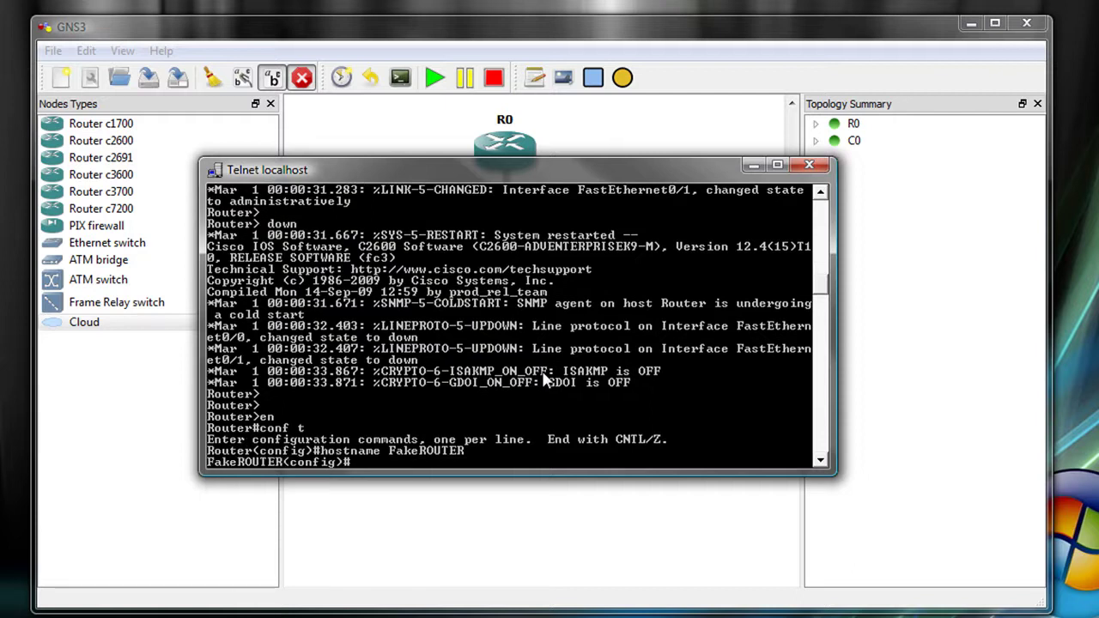
Enable logging synchronous on console line 0.
{"action": "type", "text": "line con 0"}
{"action": "key", "text": "Return"}
{"action": "type", "text": "logging syn"}
{"action": "key", "text": "Tab"}
{"action": "key", "text": "Return"}
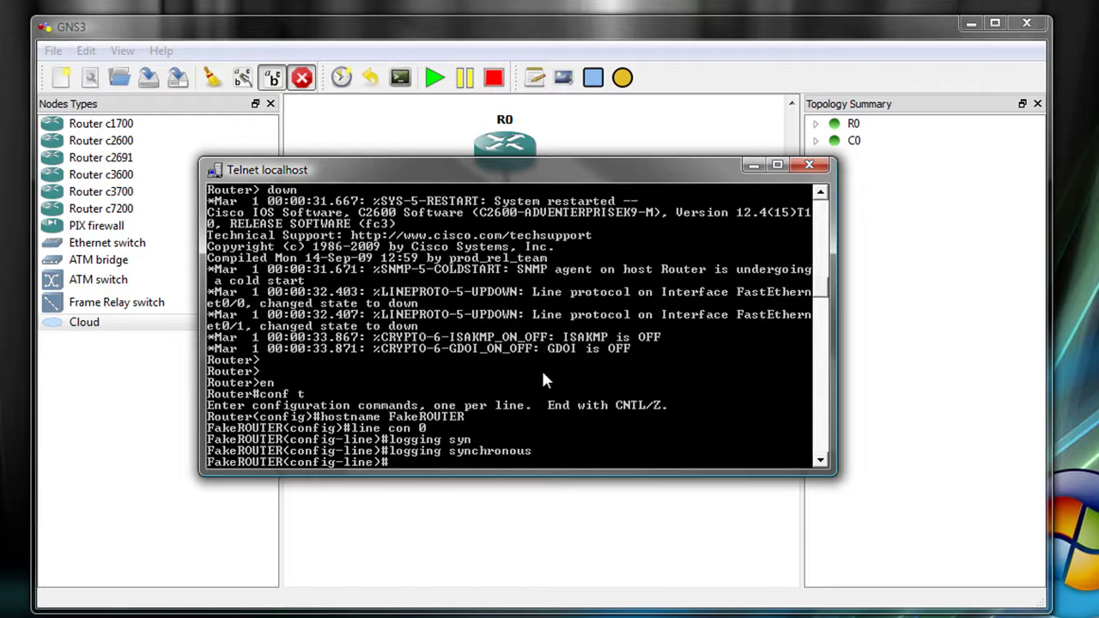
Give fa0/0 address 192.168.1.23 255.255.255.0, bring it up, and exit configuration.
{"action": "type", "text": "int fa0/0"}
{"action": "key", "text": "Return"}
{"action": "type", "text": "ip address 192"}
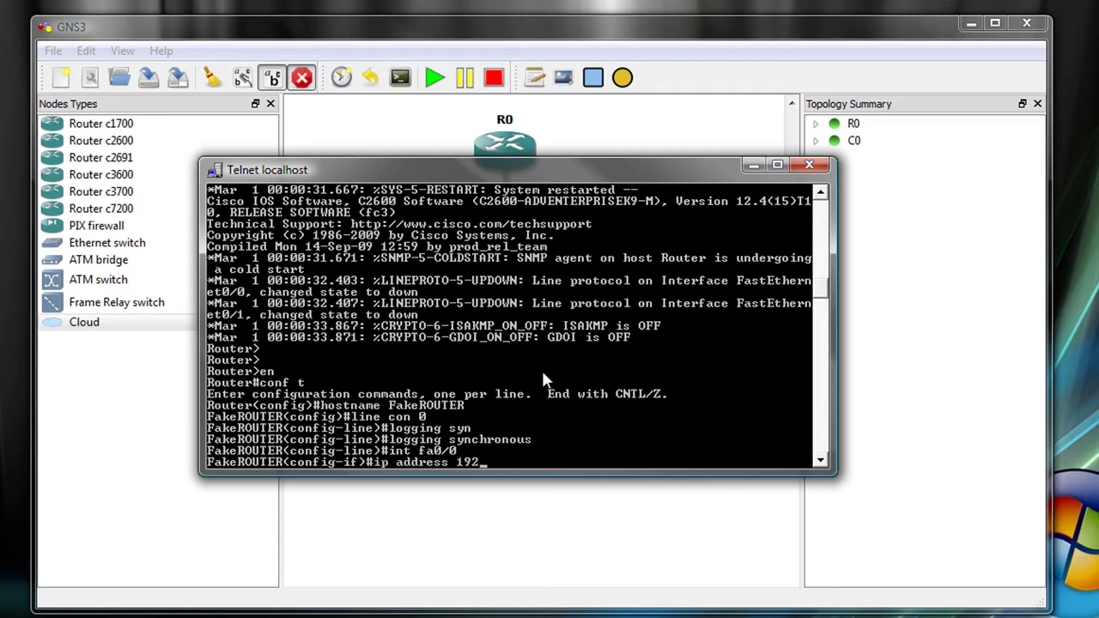
{"action": "type", "text": ".168.1.23 255.255.2"}
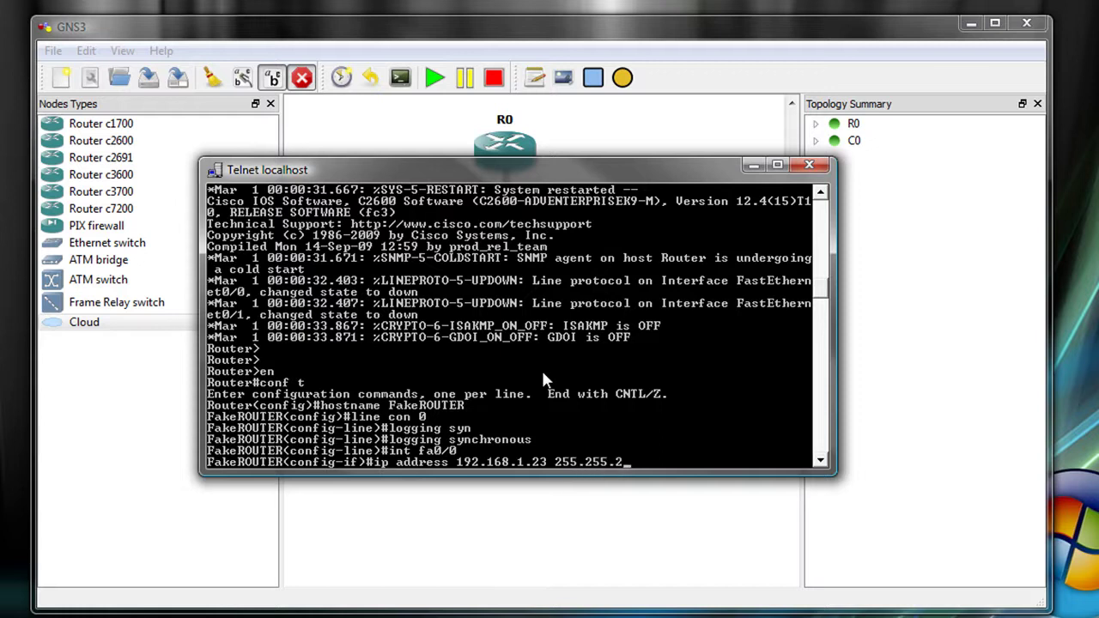
{"action": "type", "text": "55.0"}
{"action": "key", "text": "Return"}
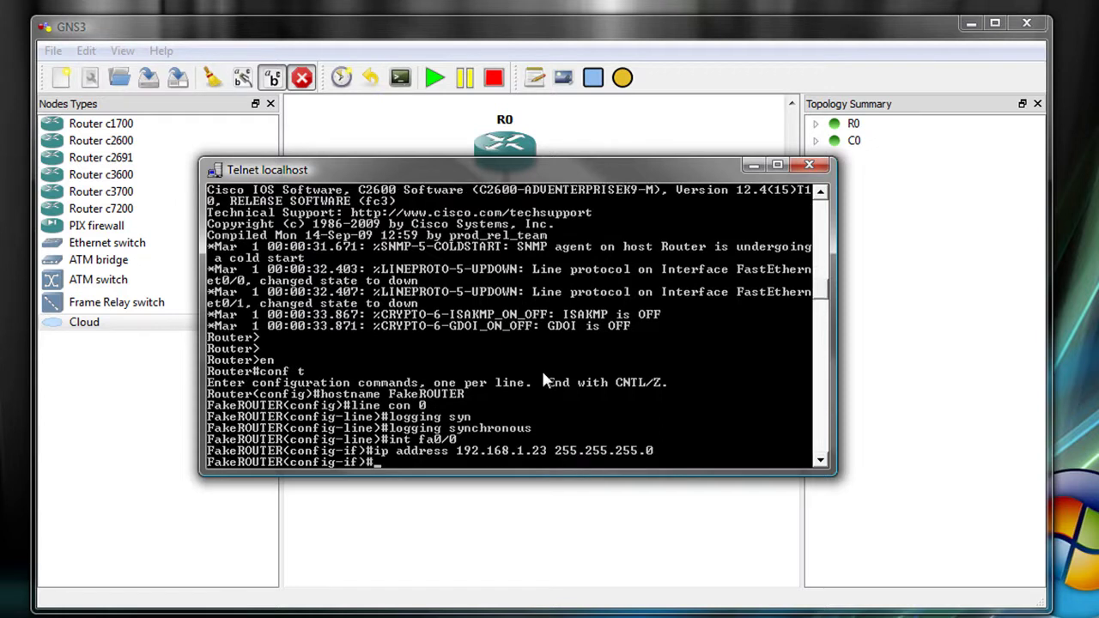
{"action": "type", "text": "no shut"}
{"action": "key", "text": "Return"}
{"action": "key", "text": "ctrl+z"}
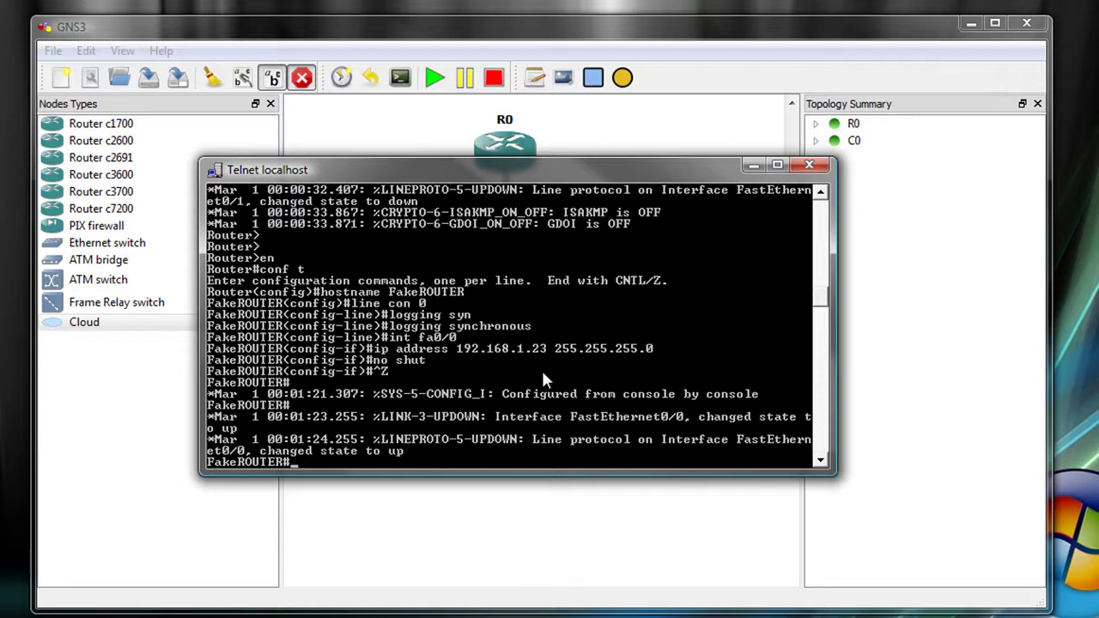
Ping 192.168.1.1 twice from FakeROUTER, then begin a telnet command to 192.168.1.1.
{"action": "type", "text": "ping 192"}
{"action": "key", "text": "BackSpace"}
{"action": "key", "text": "BackSpace"}
{"action": "key", "text": "BackSpace"}
{"action": "type", "text": "192.168.1.1"}
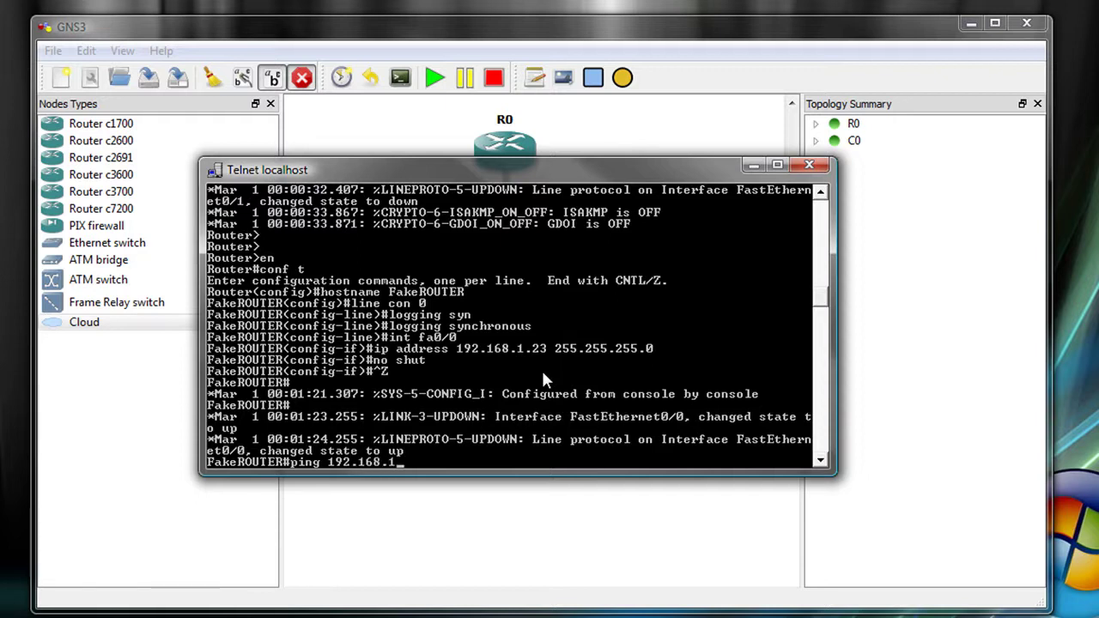
{"action": "key", "text": "Return"}
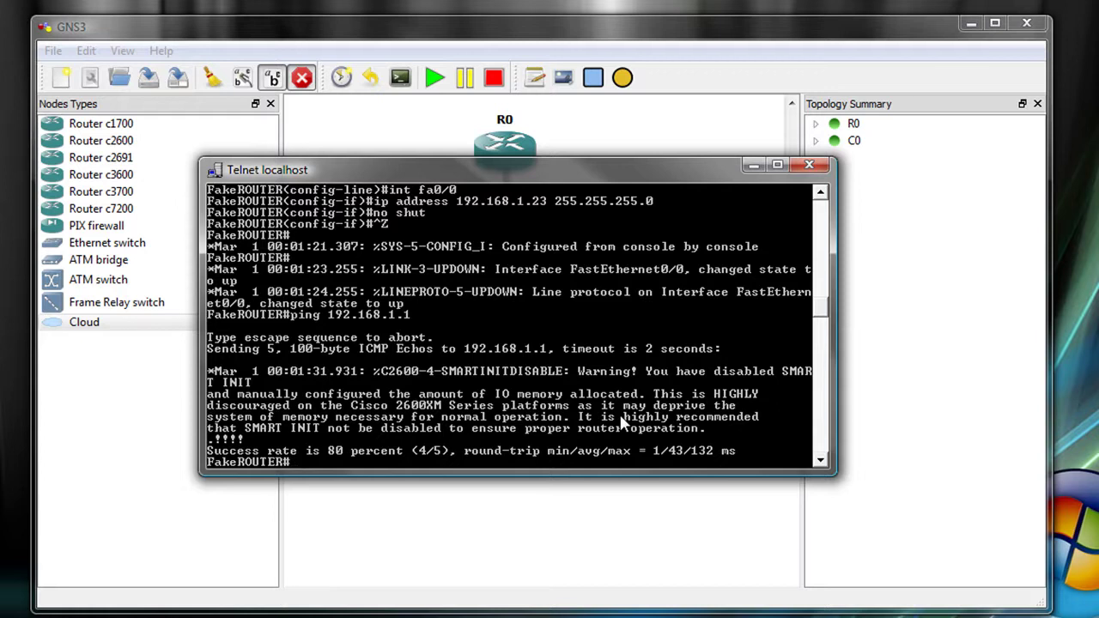
{"action": "key", "text": "Return"}
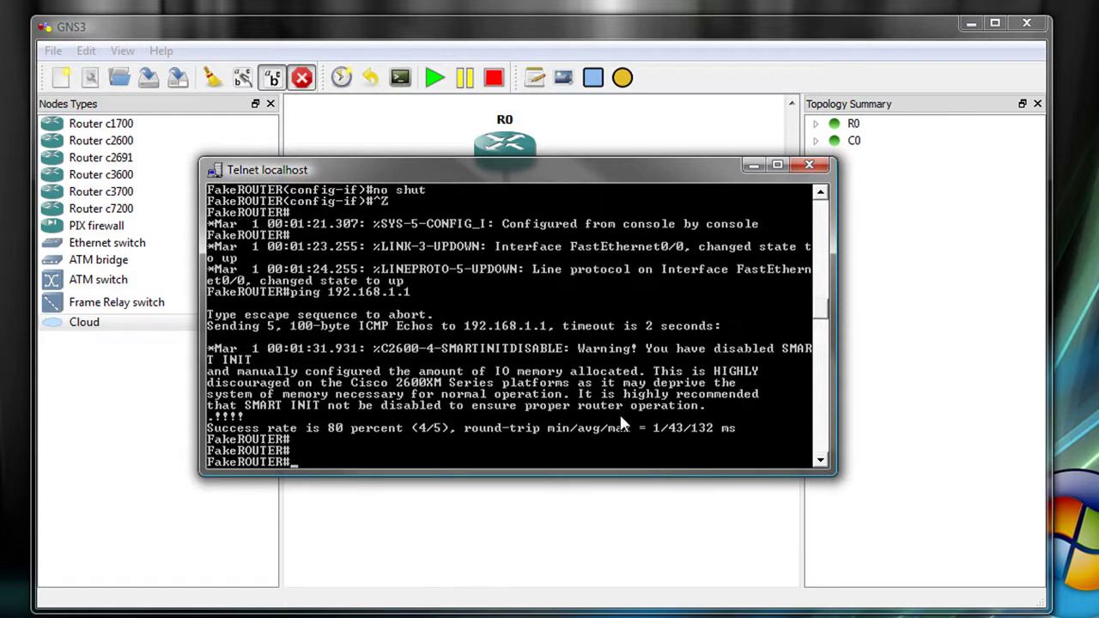
{"action": "key", "text": "Up"}
{"action": "key", "text": "Return"}
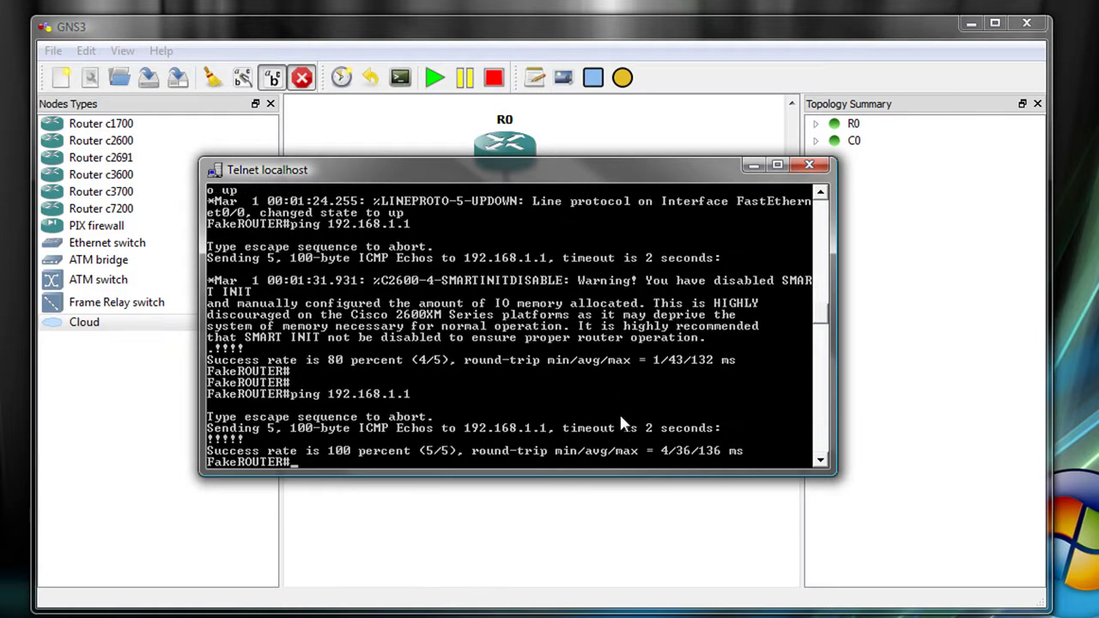
{"action": "type", "text": "telnet 192.168.1.1"}
Telnet to 192.168.1.1, log into Router_A with its username and password, and request enable.
{"action": "key", "text": "Return"}
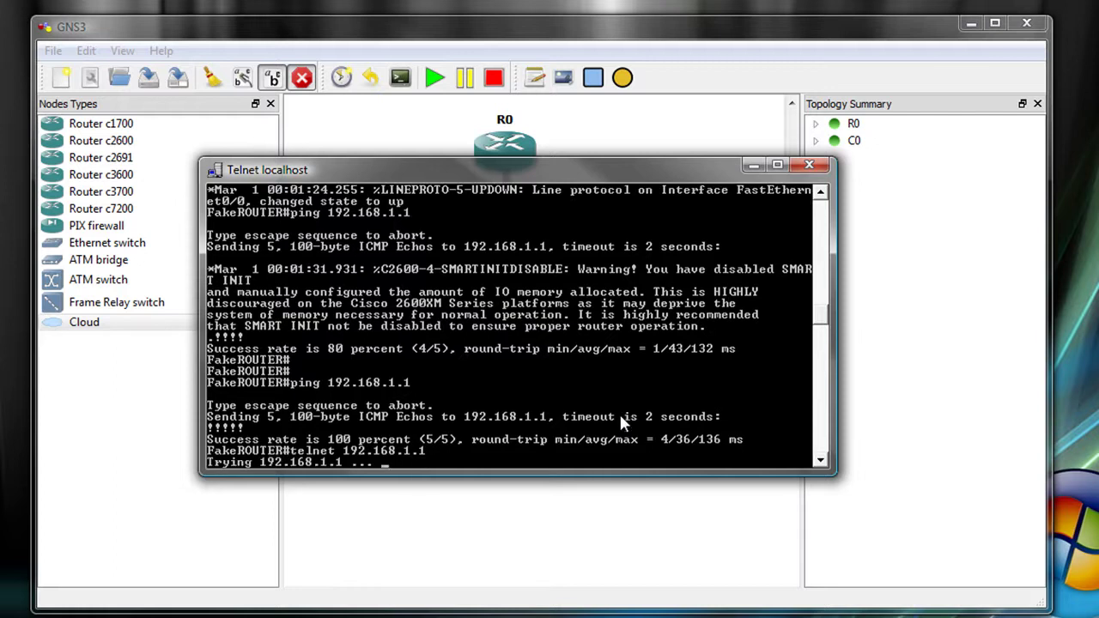
{"action": "type", "text": "cisco"}
{"action": "key", "text": "Return"}
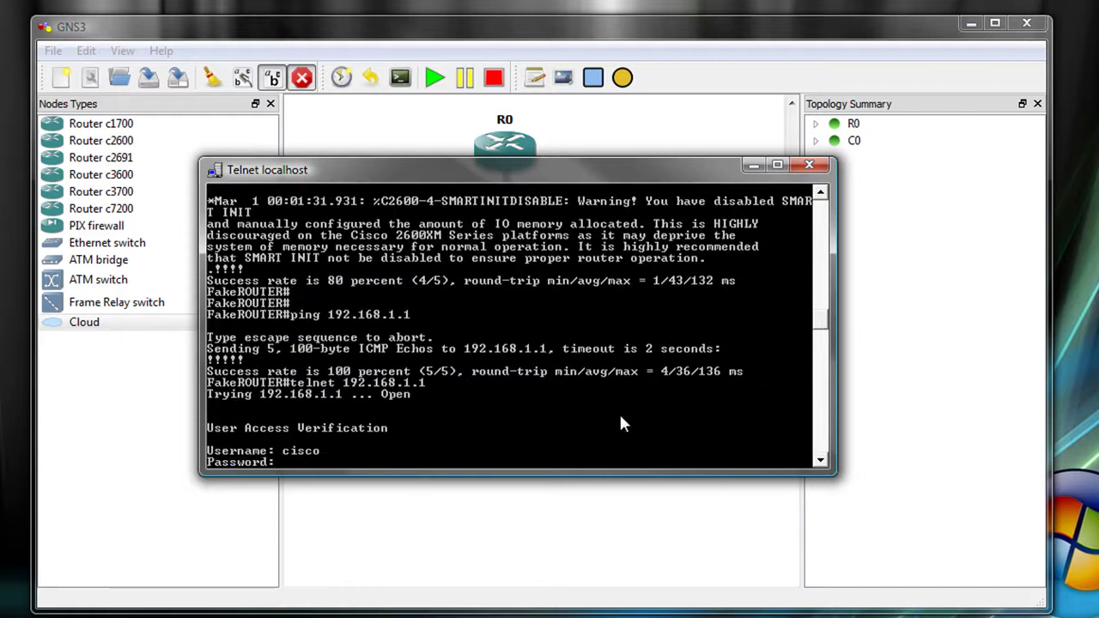
{"action": "key", "text": "Return"}
{"action": "type", "text": "en"}
{"action": "key", "text": "Return"}
Enter the enable password and review Router_A's CDP neighbours and EIGRP 10 protocol settings.
{"action": "key", "text": "Return"}
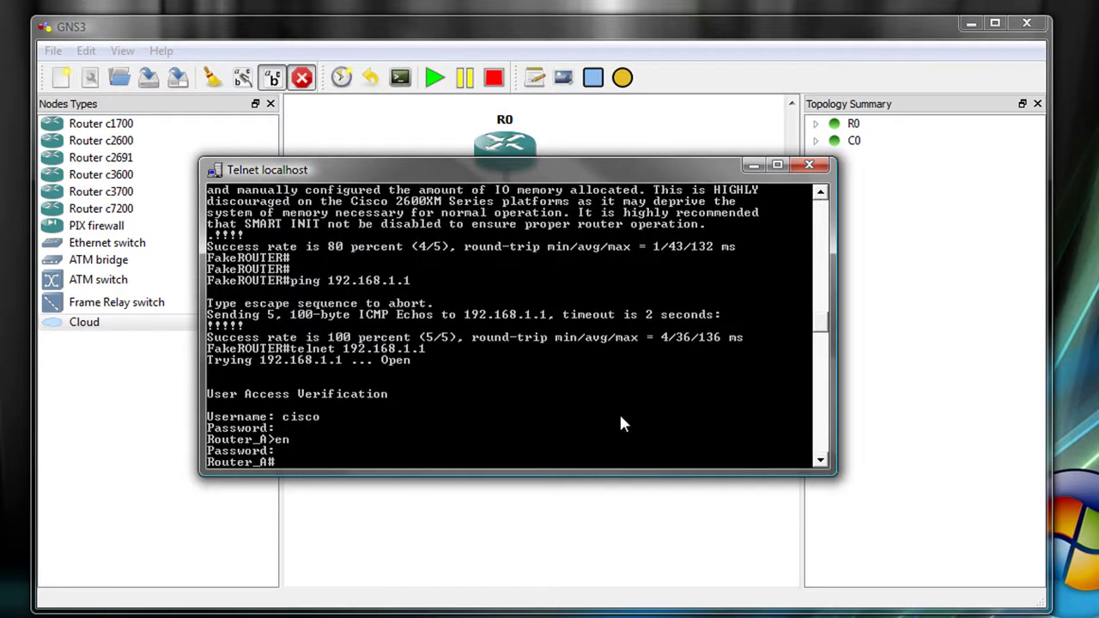
{"action": "type", "text": "sh cdp n"}
{"action": "key", "text": "Return"}
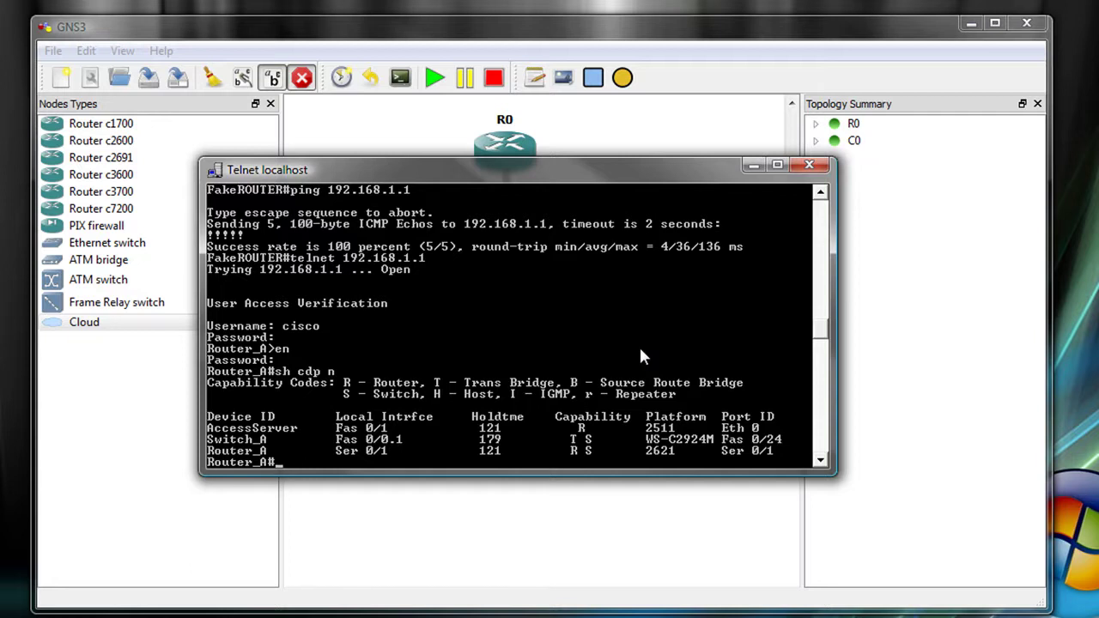
{"action": "type", "text": "sh "}
{"action": "type", "text": "s"}
{"action": "type", "text": "ip protocols"}
{"action": "key", "text": "Return"}
{"action": "key", "text": "space"}
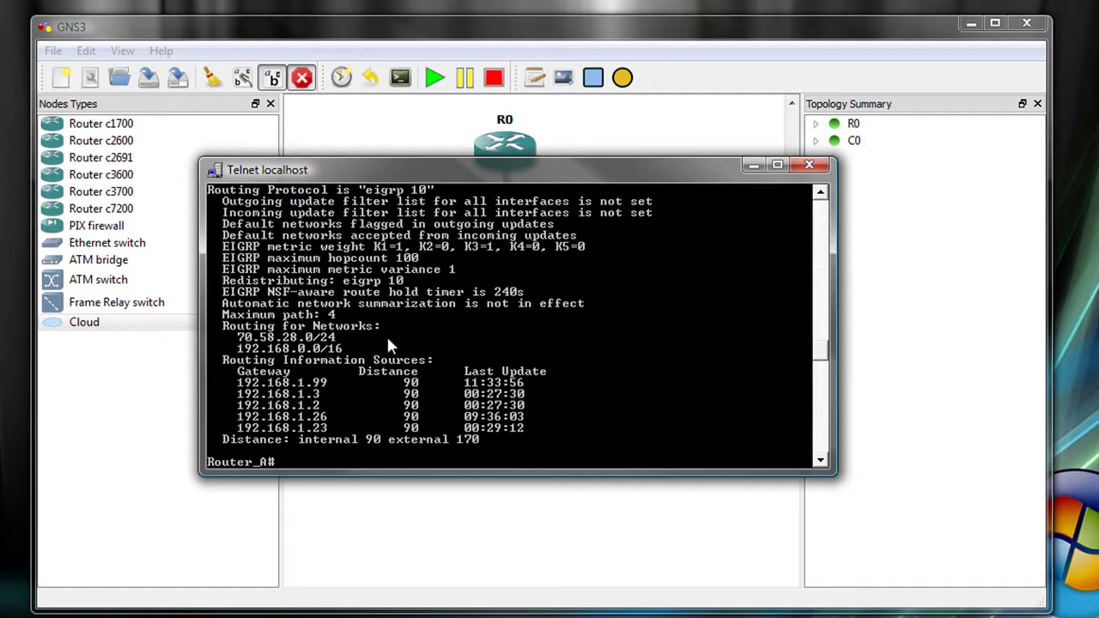
Show Router_A's routing table with its default route via 70.58.28.70, then return to FakeROUTER.
{"action": "type", "text": "sh ip route"}
{"action": "key", "text": "Return"}
{"action": "key", "text": "space"}
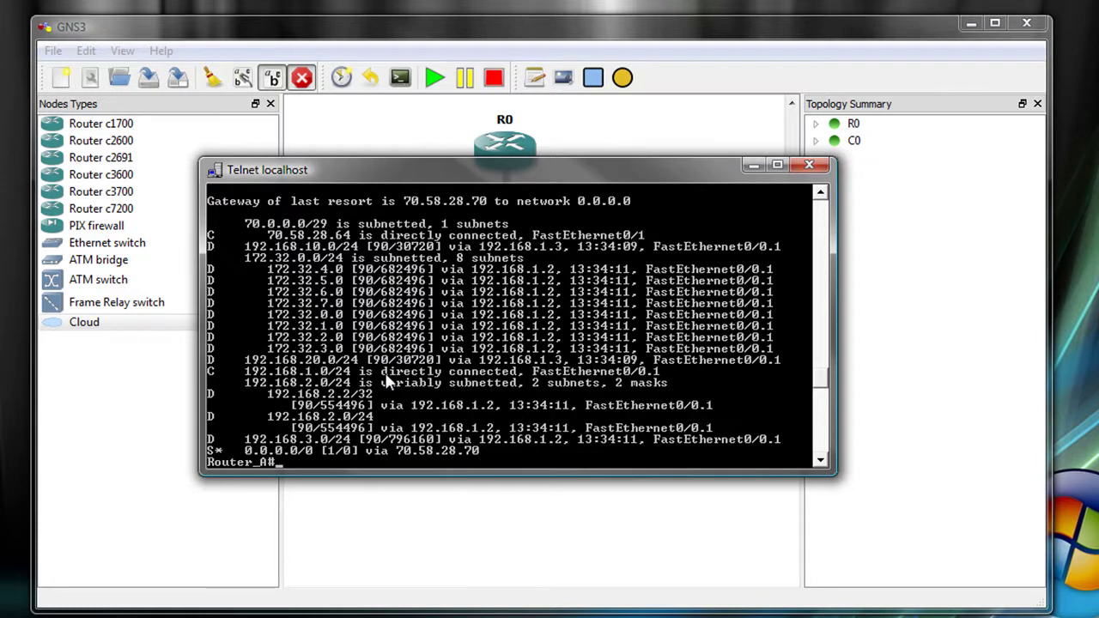
{"action": "key", "text": "Return"}
Display FakeROUTER's routing table, which shows only 192.168.1.0/24 directly connected.
{"action": "type", "text": "sh ip route"}
{"action": "key", "text": "Return"}
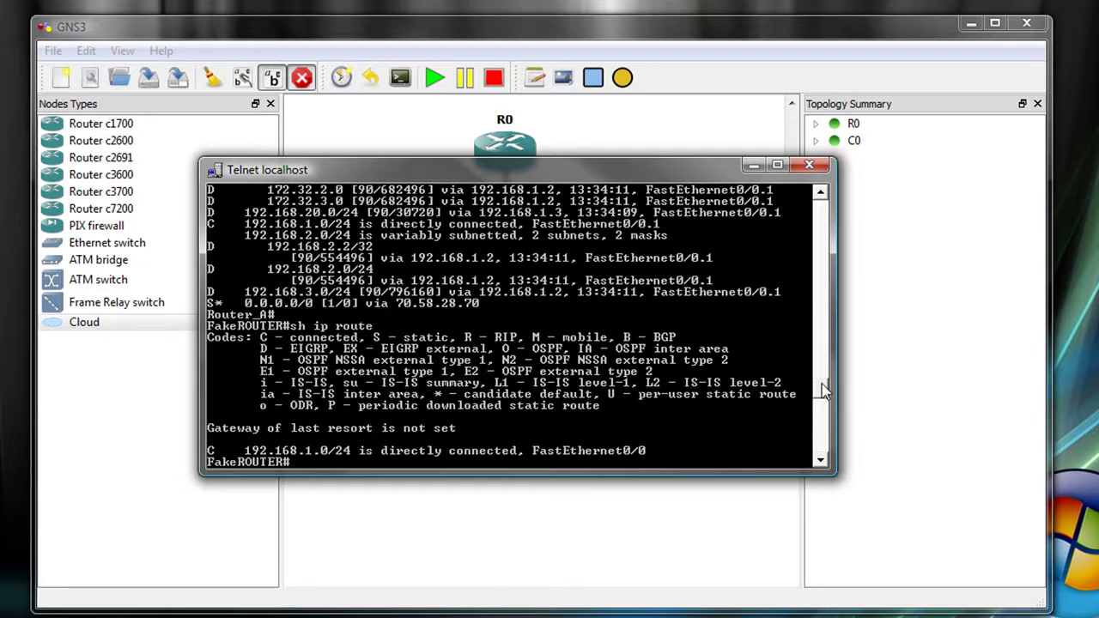
{"action": "scroll", "coordinate": [823, 384], "scroll_direction": "up", "scroll_amount": 5}
{"action": "scroll", "coordinate": [823, 385], "scroll_direction": "down", "scroll_amount": 2}
Create Loopback1 with address 10.10.10.1 255.255.255.0.
{"action": "type", "text": "conf t"}
{"action": "key", "text": "Return"}
{"action": "type", "text": "int"}
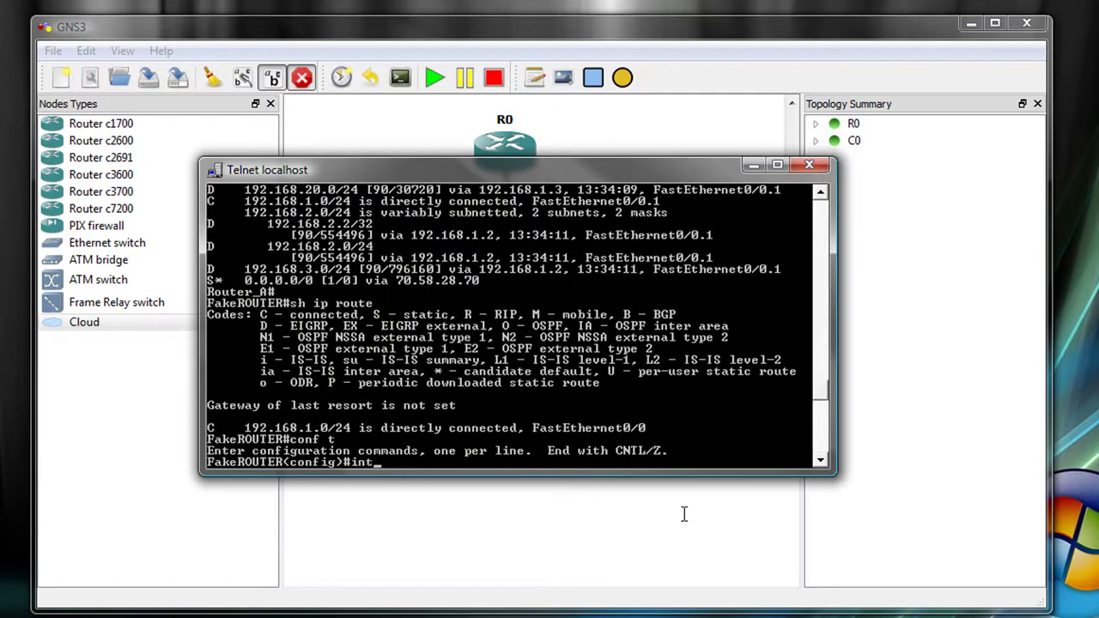
{"action": "type", "text": " loopback1"}
{"action": "key", "text": "Return"}
{"action": "type", "text": "ip ad"}
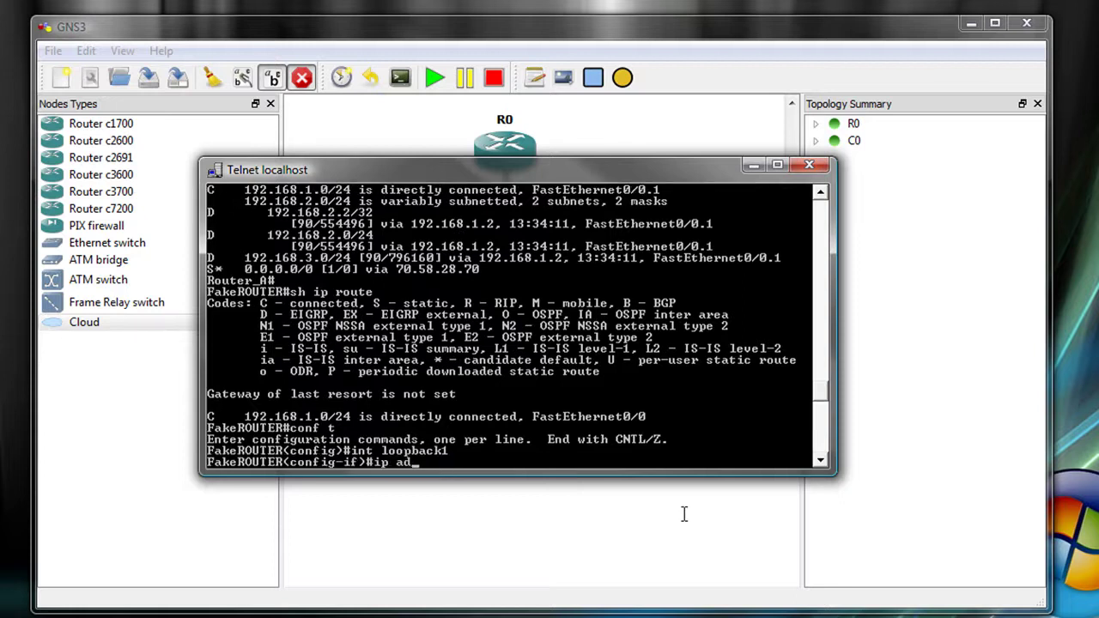
{"action": "type", "text": "dress 10.10."}
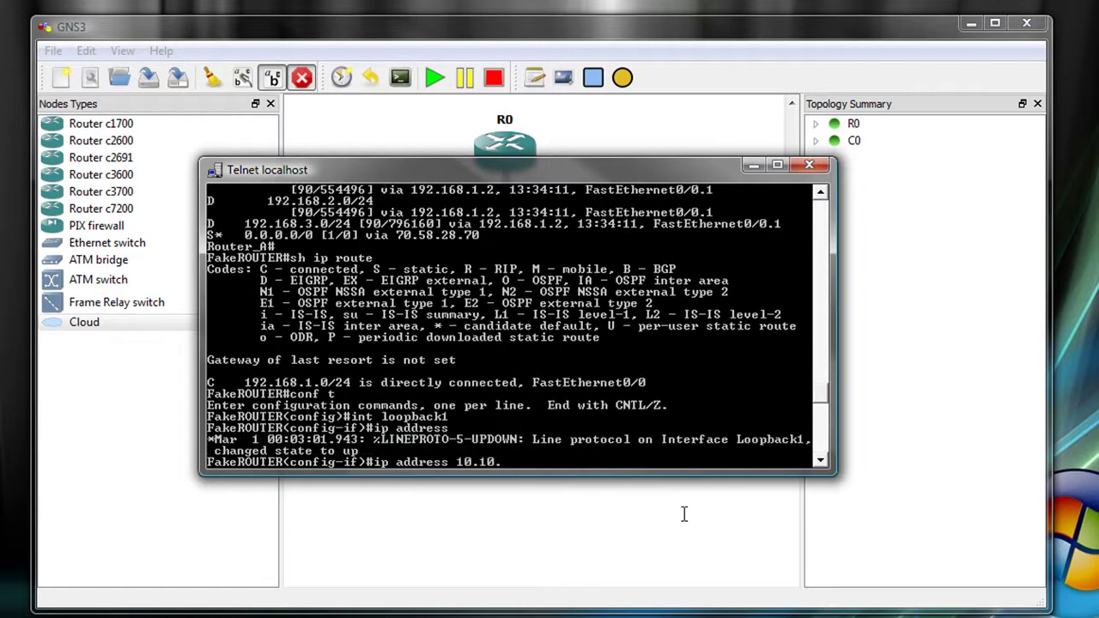
{"action": "type", "text": "10.1 255.255.255.0"}
{"action": "key", "text": "Return"}
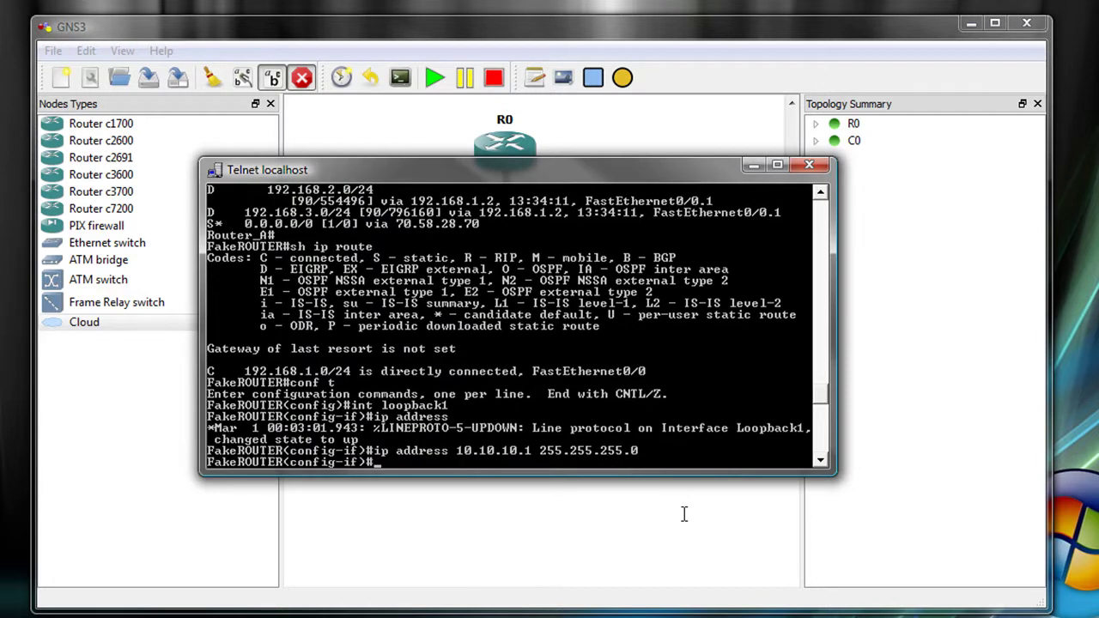
Run EIGRP 10 on networks 10.10.10.0 0.0.0.255 and 192.168.0.0 0.0.255.255 with no auto-summary.
{"action": "type", "text": "router eigrp 10"}
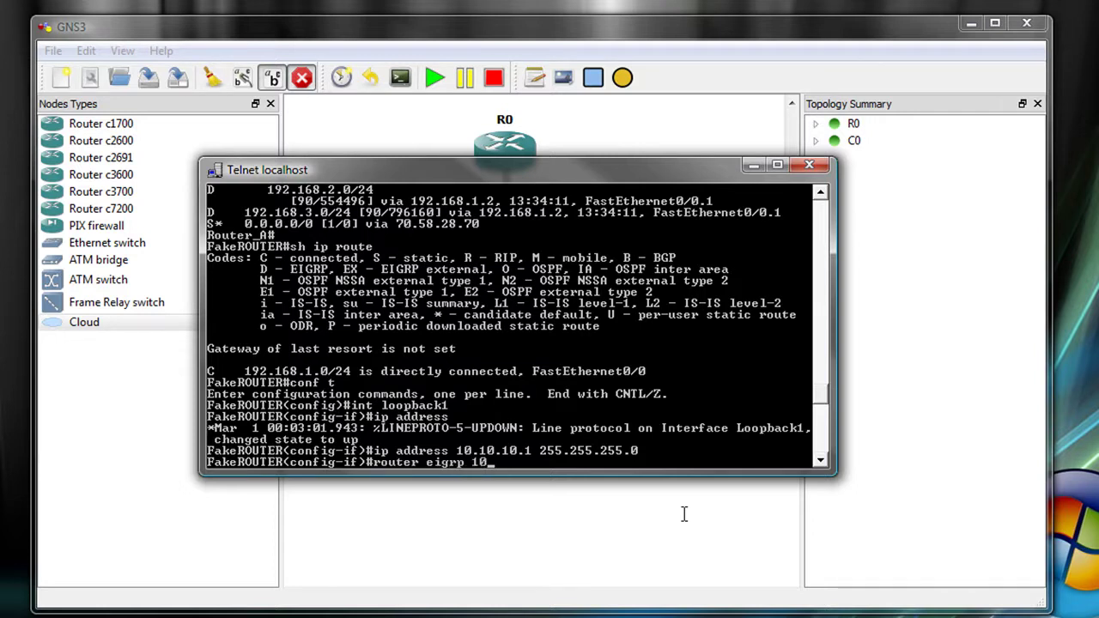
{"action": "key", "text": "Return"}
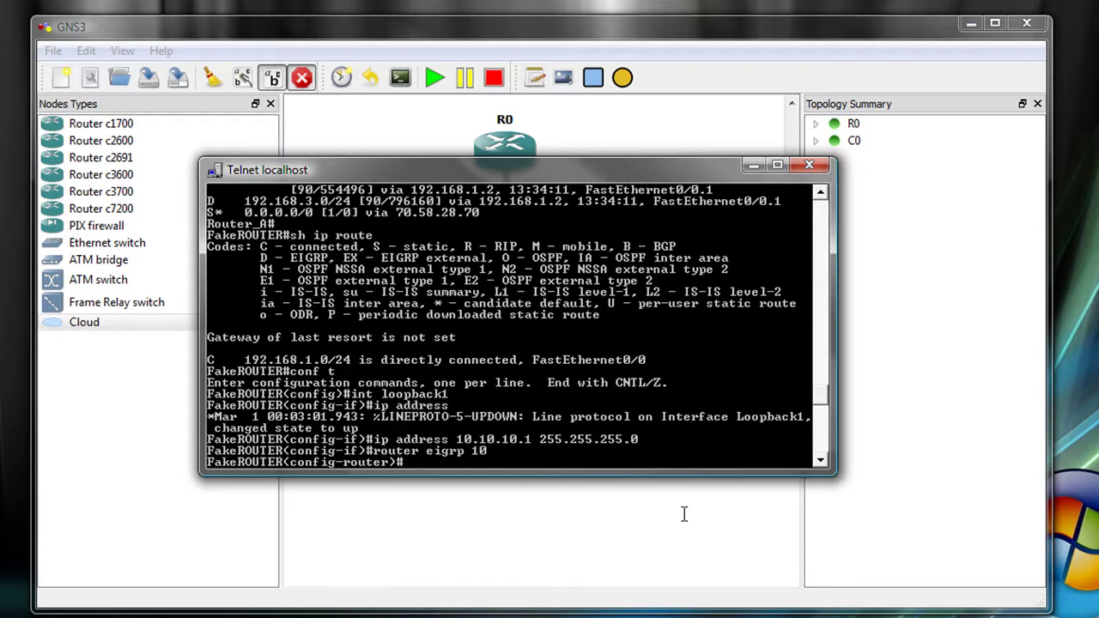
{"action": "type", "text": "network 10.10.10.0 0.0.0.255"}
{"action": "key", "text": "Return"}
{"action": "type", "text": "network 192.168.0.0 0.0.255.255"}
{"action": "key", "text": "Return"}
{"action": "type", "text": "no au"}
{"action": "key", "text": "Tab"}
{"action": "key", "text": "Return"}
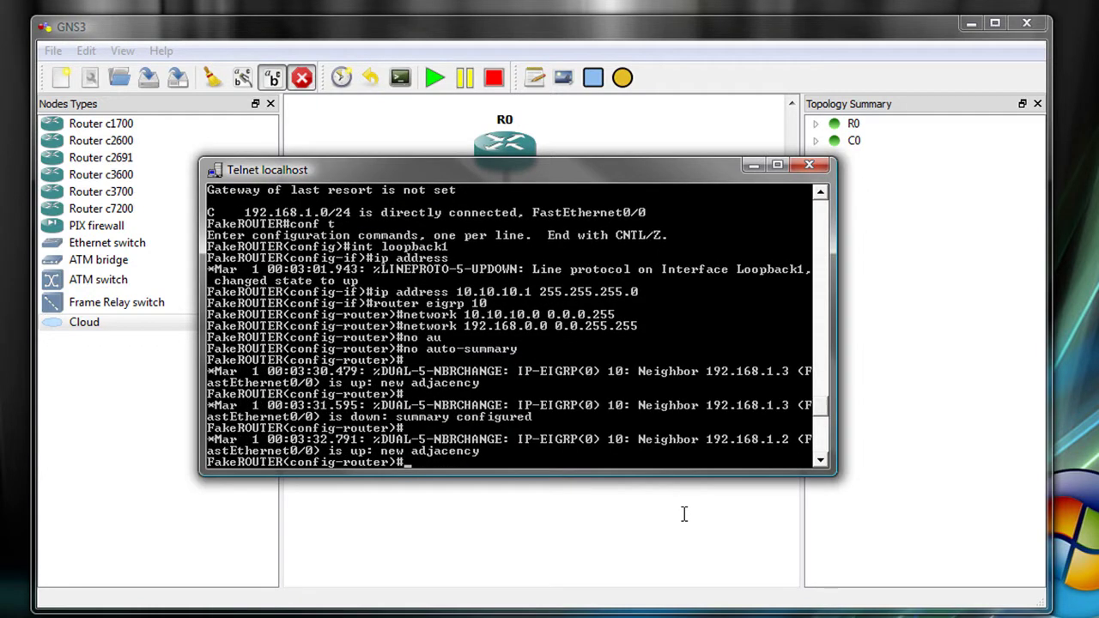
{"action": "key", "text": "ctrl+z"}
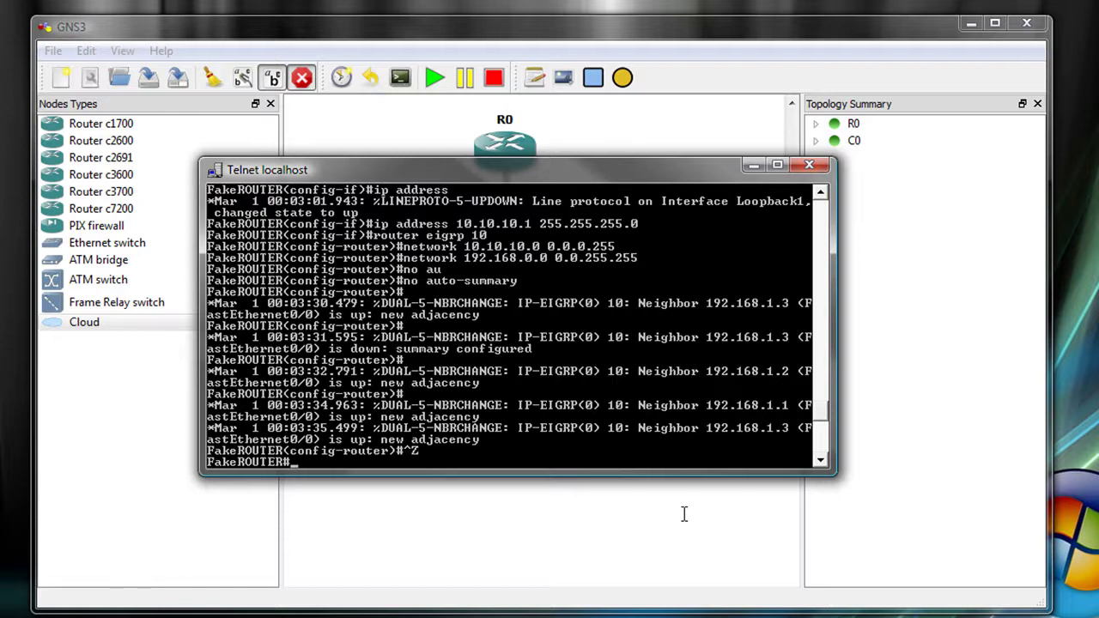
Resume the Router_A session, switch back, and display FakeROUTER's routing table.
{"action": "key", "text": "Return"}
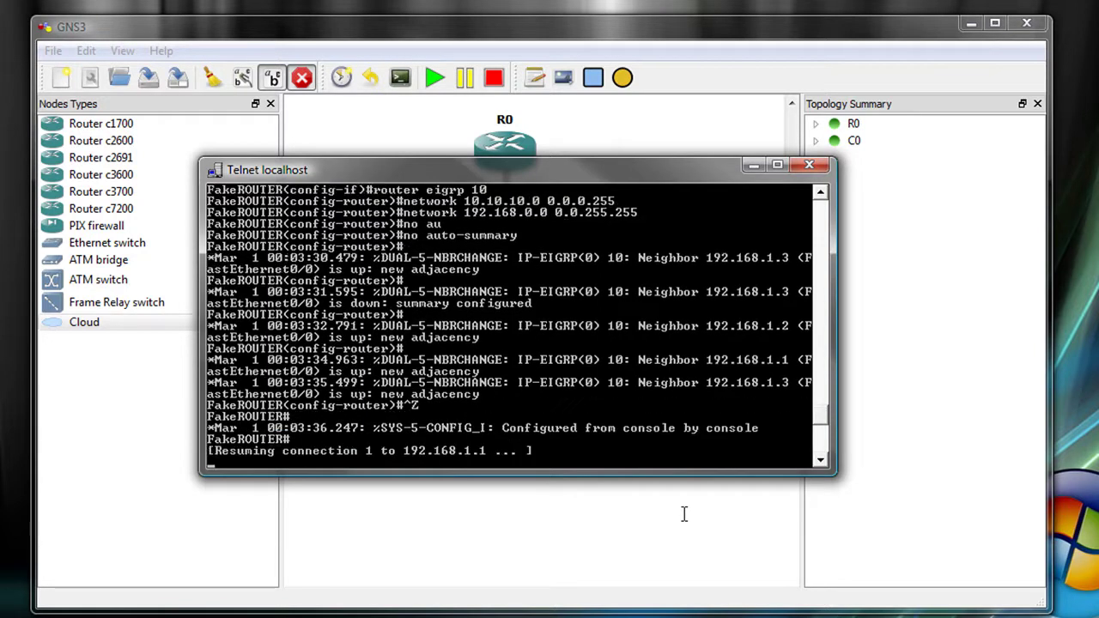
{"action": "key", "text": "Return"}
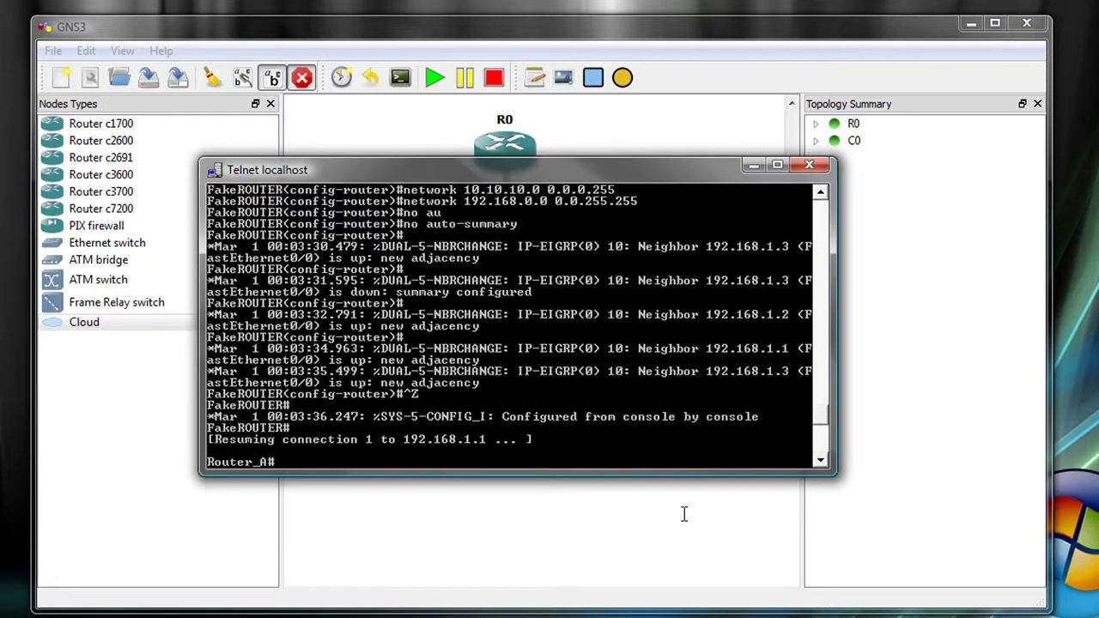
{"action": "key", "text": "ctrl+shift+6"}
{"action": "type", "text": "xsh ip route"}
{"action": "key", "text": "Return"}
{"action": "key", "text": "space"}
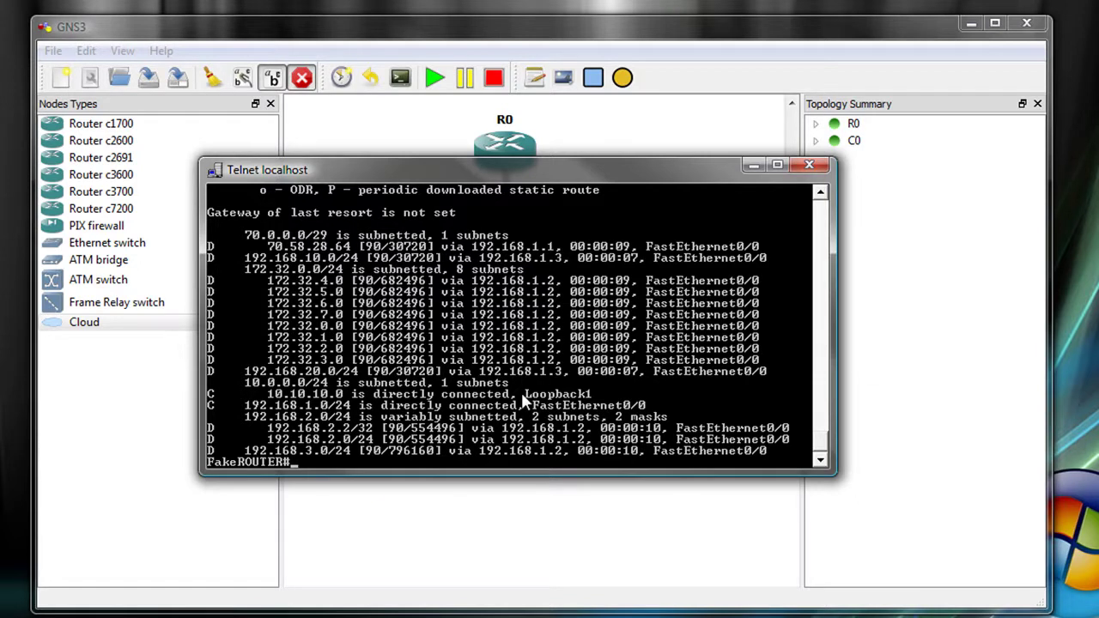
Display Router_A's routing table, now showing 10.10.10.0/24 learned via EIGRP.
{"action": "key", "text": "Return"}
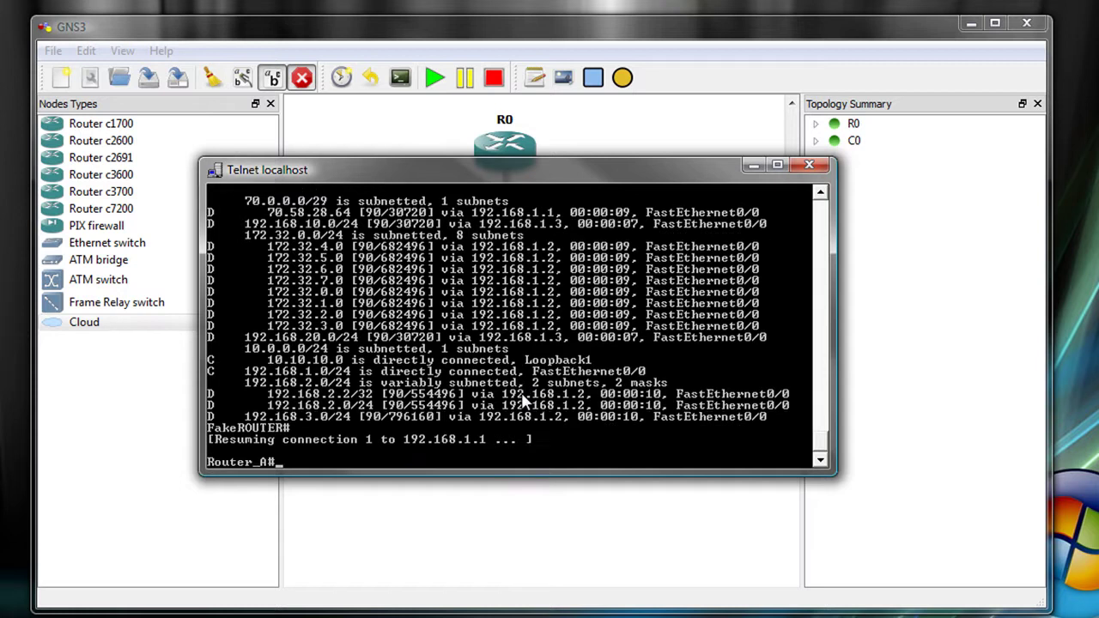
{"action": "type", "text": "sh ip route"}
{"action": "key", "text": "Return"}
{"action": "key", "text": "space"}
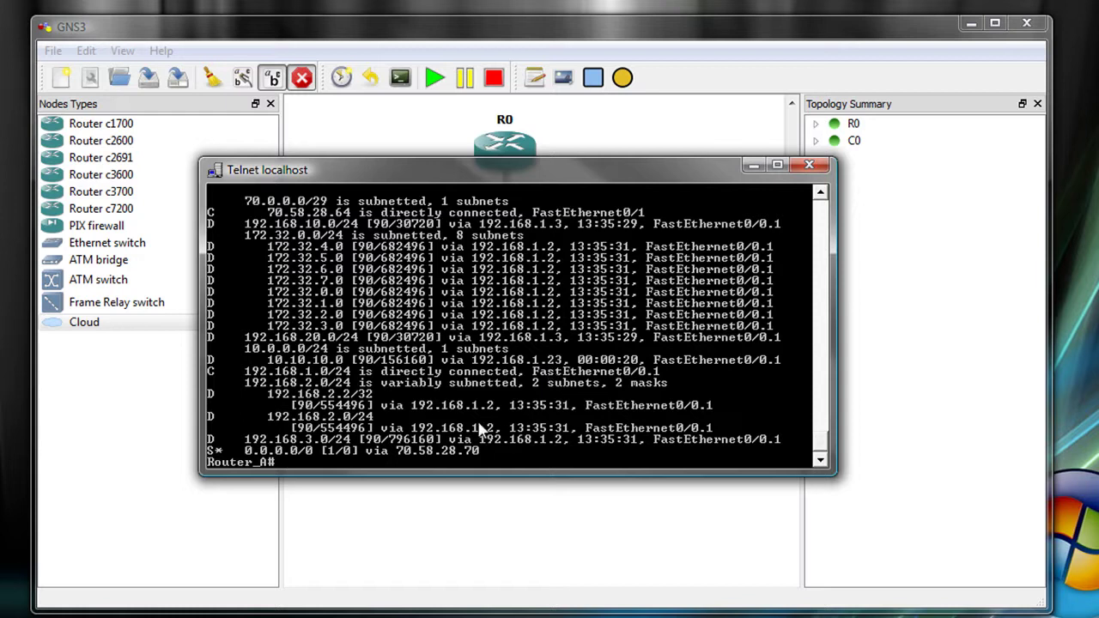
Display FakeROUTER's routing table with EIGRP routes, including eight 172.32.x subnets.
{"action": "key", "text": "Return"}
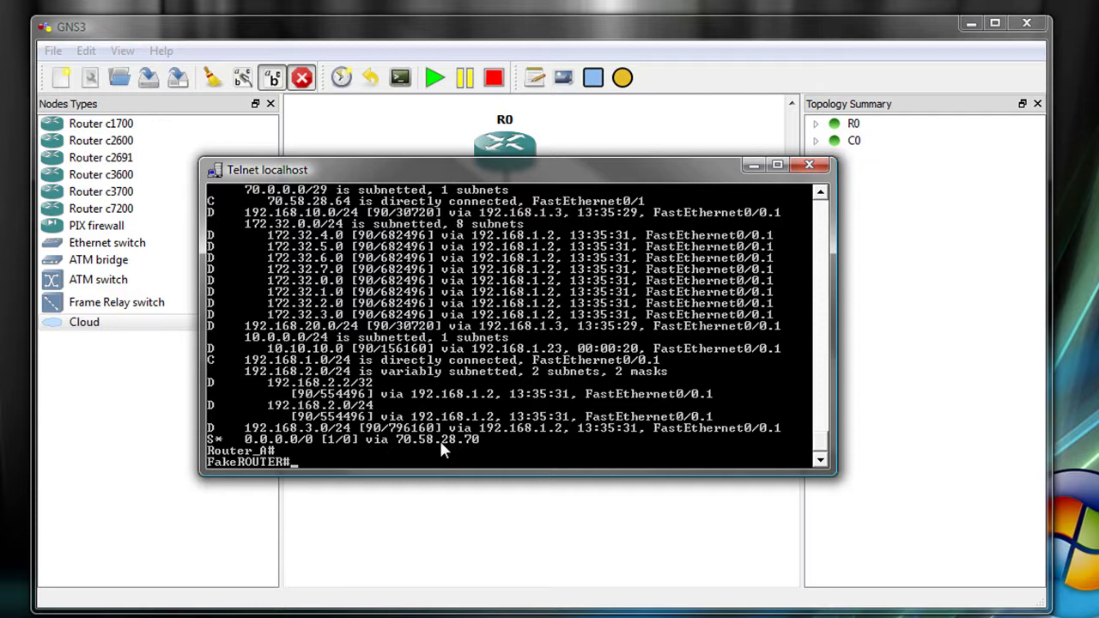
{"action": "type", "text": "sh ip route"}
{"action": "key", "text": "Return"}
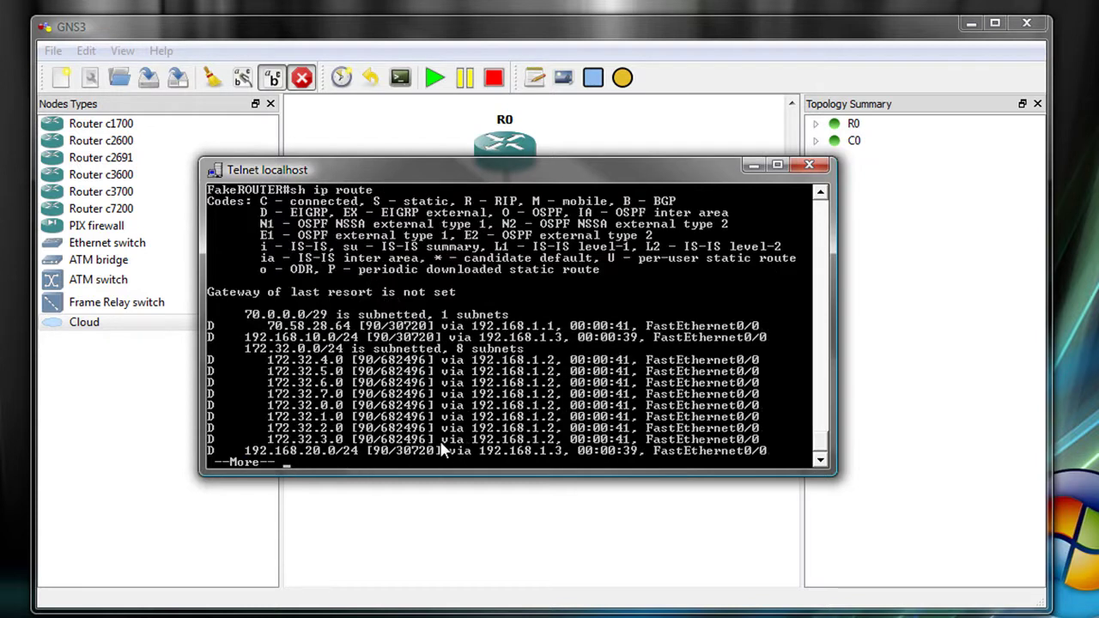
{"action": "key", "text": "space"}
Add a default route 0.0.0.0 0.0.0.0 via next hop 70.58.28.70 in global configuration.
{"action": "type", "text": "conf t"}
{"action": "key", "text": "Return"}
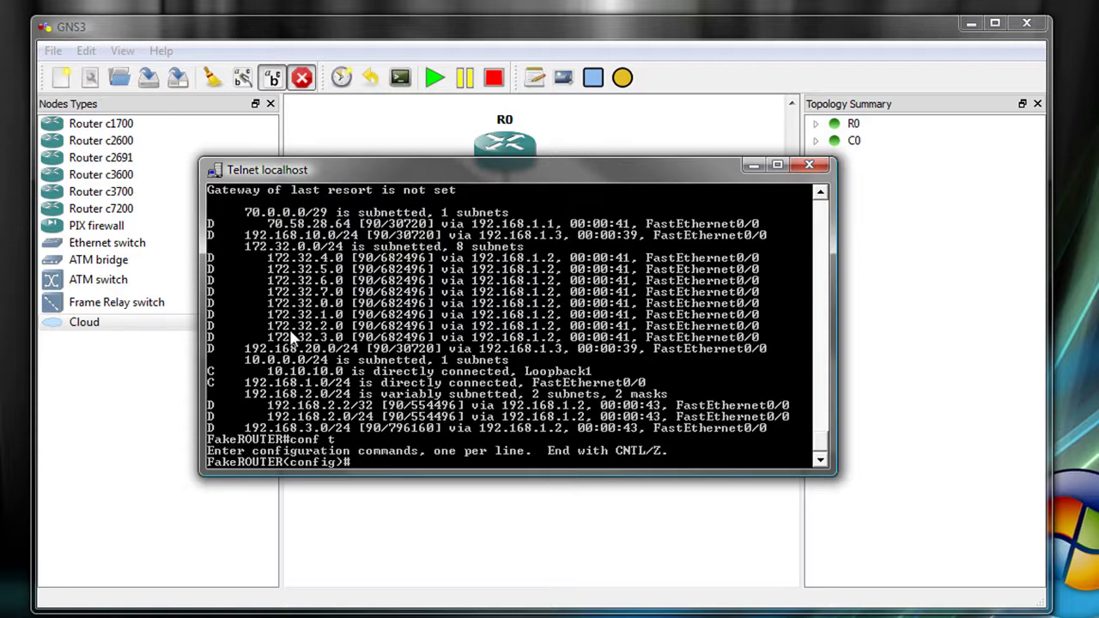
{"action": "type", "text": "ip route 0.0.0.0 "}
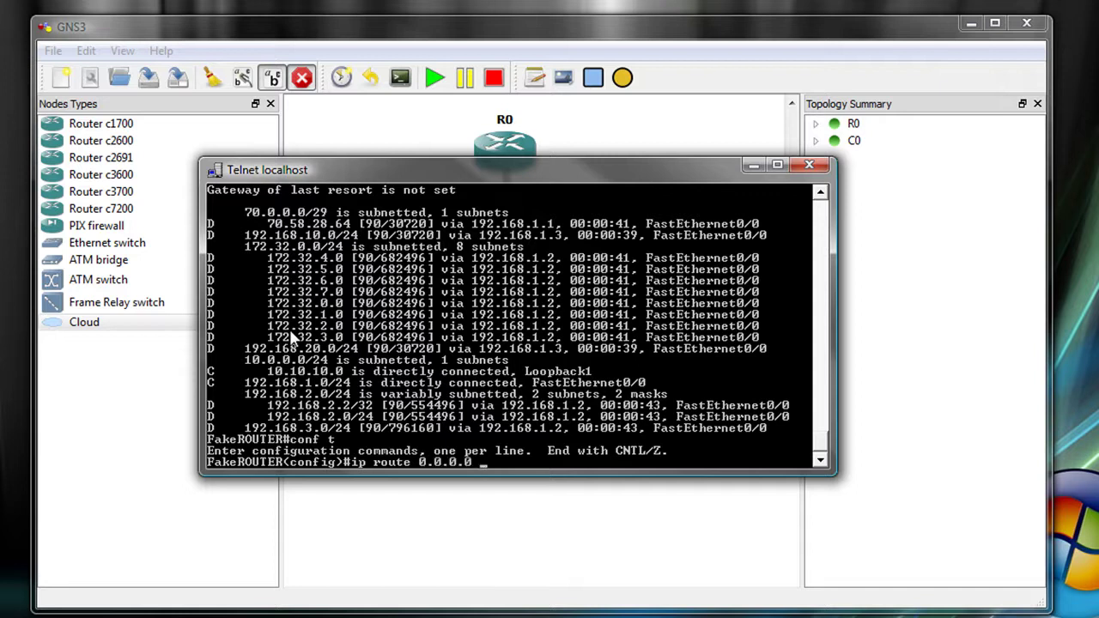
{"action": "type", "text": "0.0.0.0 255."}
{"action": "key", "text": "BackSpace"}
{"action": "key", "text": "BackSpace"}
{"action": "key", "text": "BackSpace"}
{"action": "key", "text": "BackSpace"}
{"action": "type", "text": "70"}
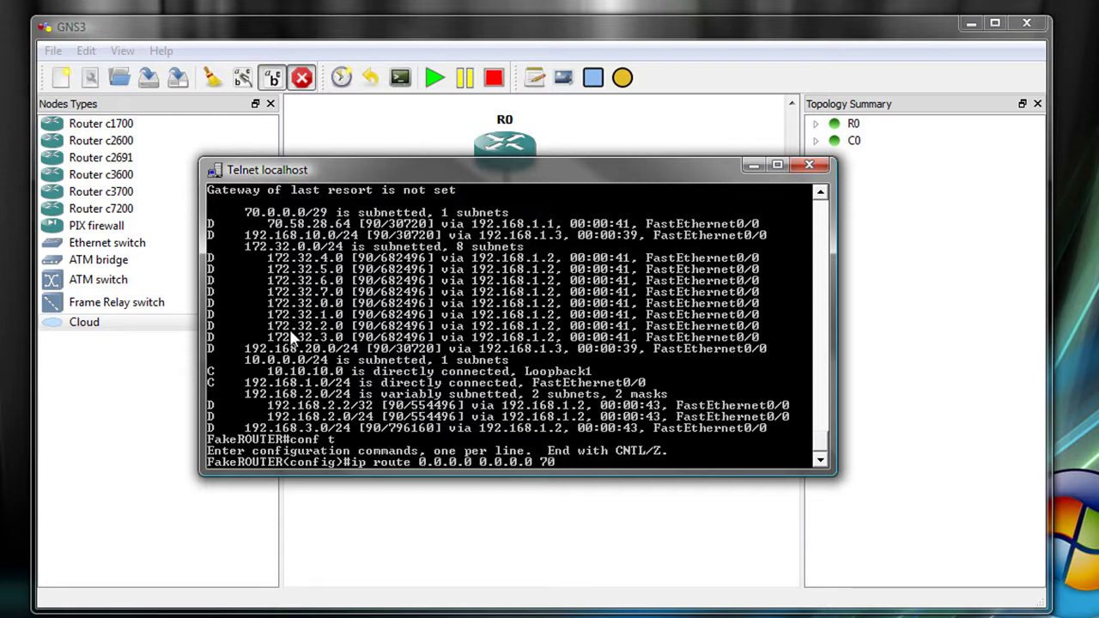
{"action": "type", "text": ".58.28.70"}
{"action": "key", "text": "Return"}
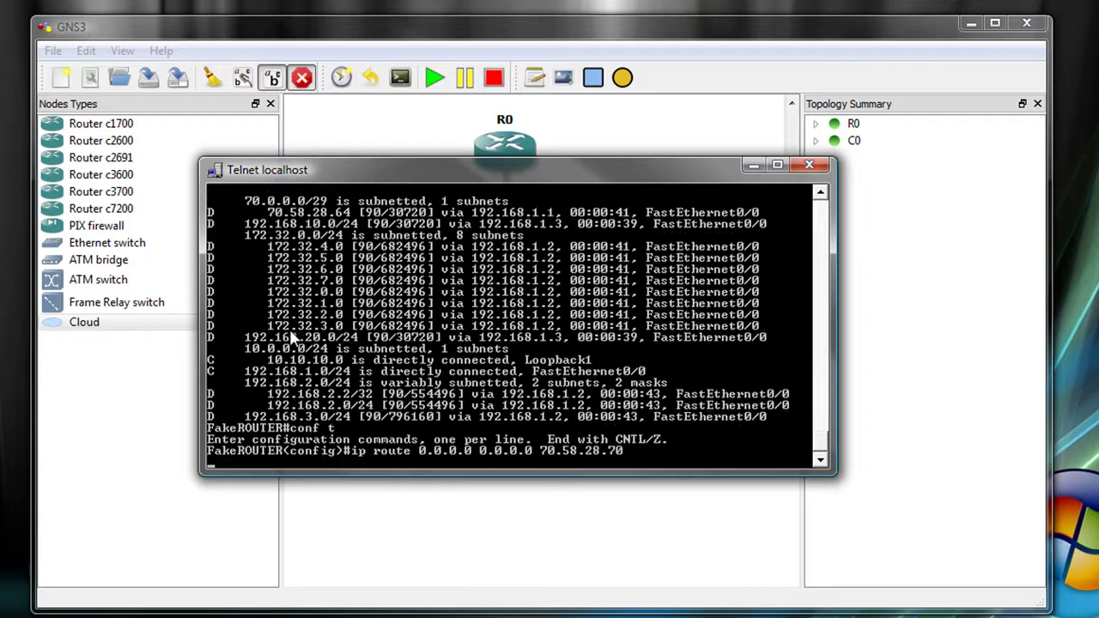
Exit configuration mode and ping 4.2.2.2, which succeeds at 100 percent.
{"action": "key", "text": "ctrl+z"}
{"action": "type", "text": "pin"}
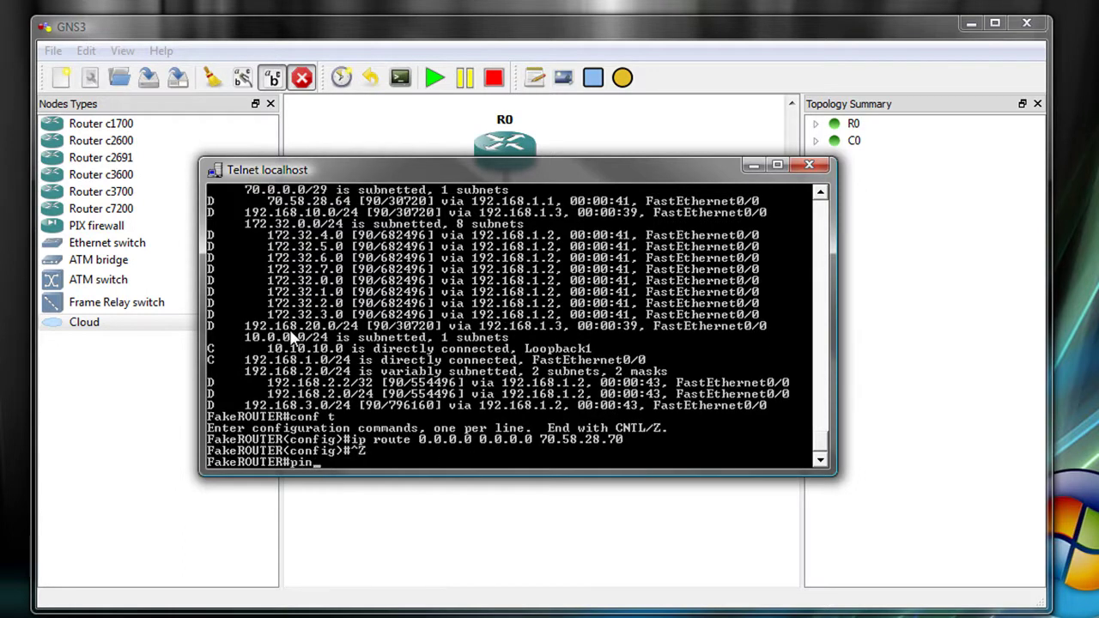
{"action": "type", "text": "g 4.2.2.2"}
{"action": "key", "text": "Return"}
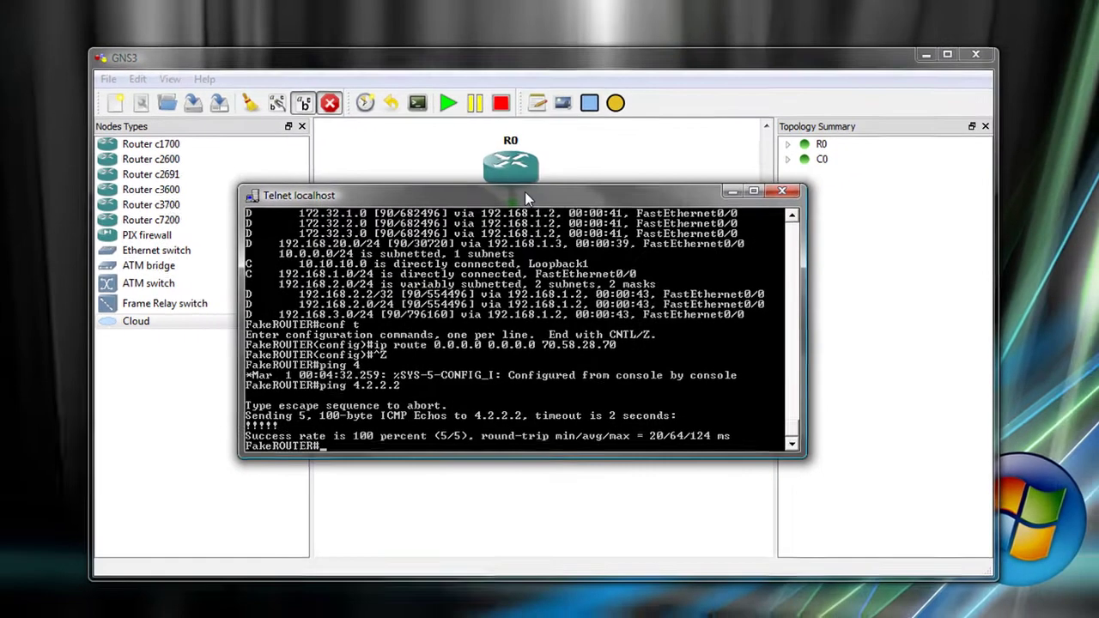
Move the Telnet window off R0, then check the routing table for gateway 70.58.28.70 and S* 0.0.0.0/0.
{"action": "left_click_drag", "start_coordinate": [522, 175], "coordinate": [529, 354]}
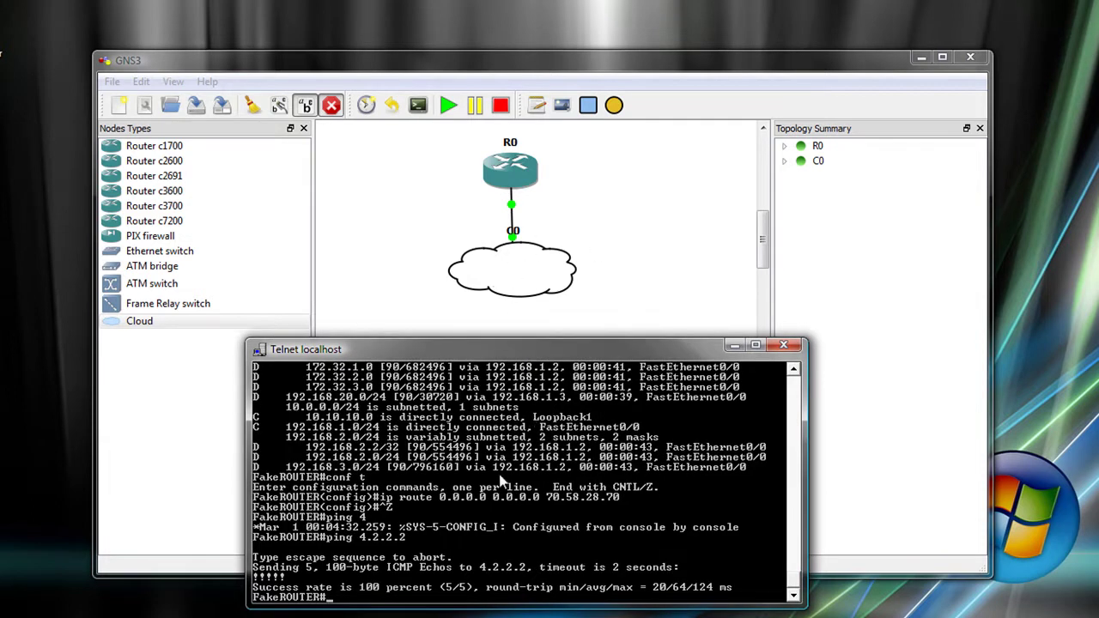
{"action": "type", "text": "sh ip route"}
{"action": "key", "text": "Return"}
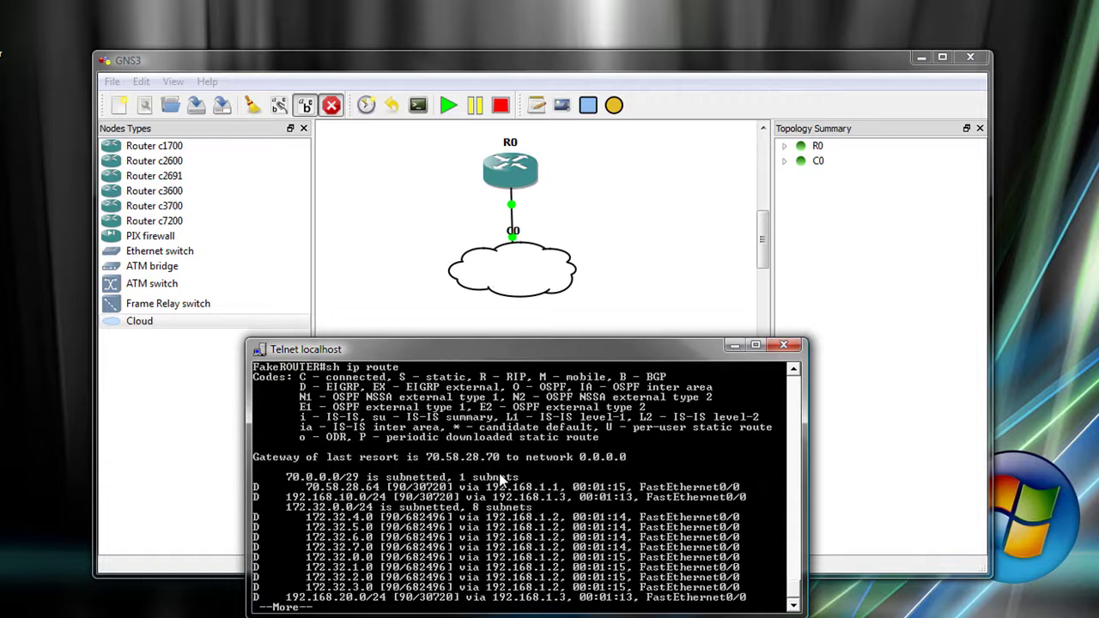
{"action": "key", "text": "space"}
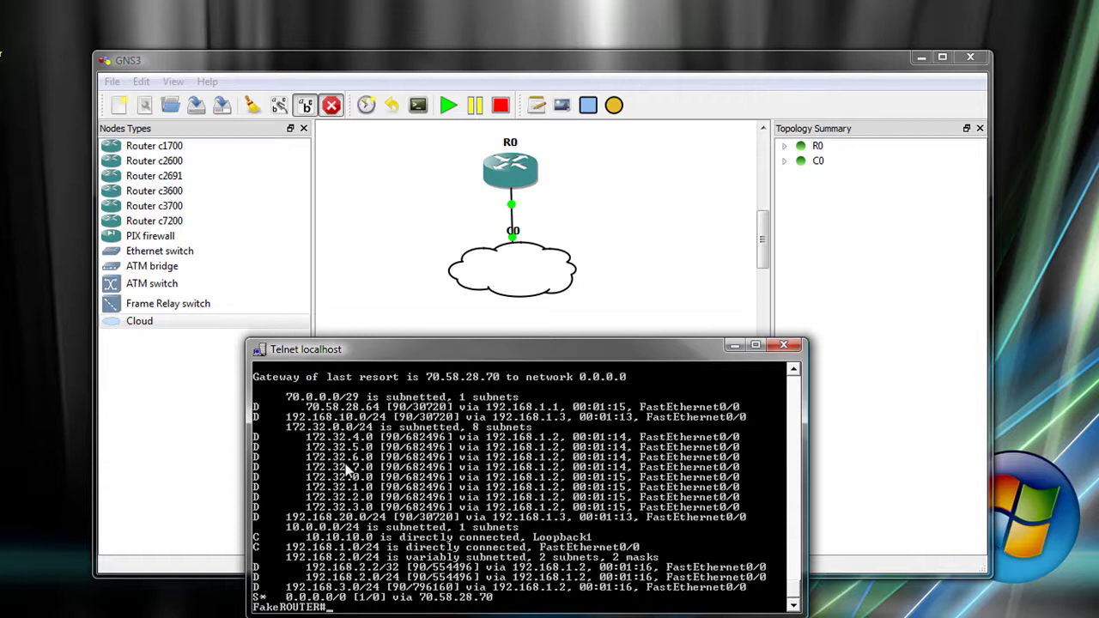